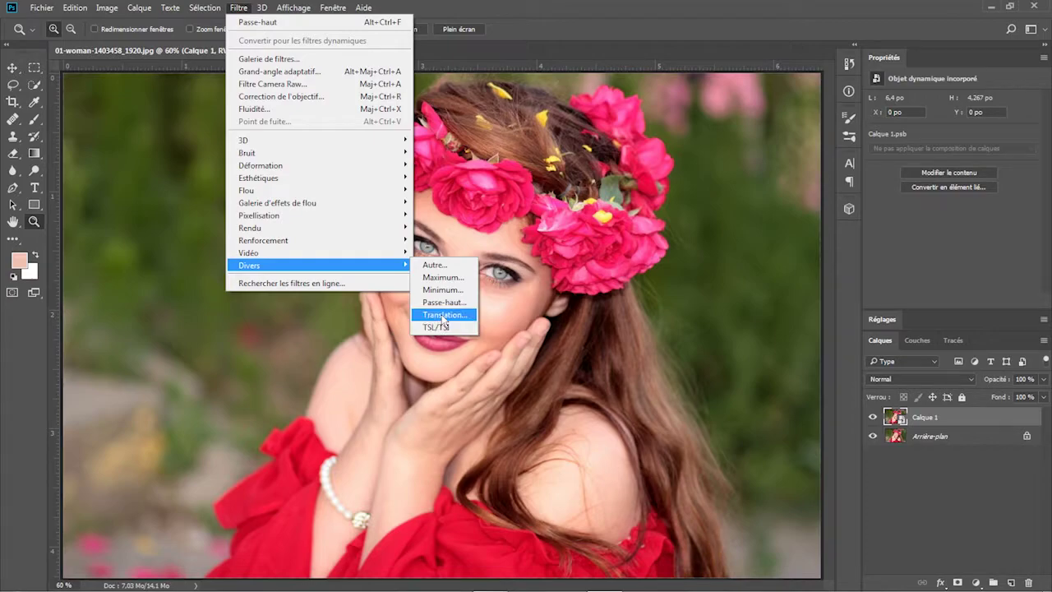
- Apply the Passe-haut filter to Calque 1 with a very small radius
left_click(445, 302)
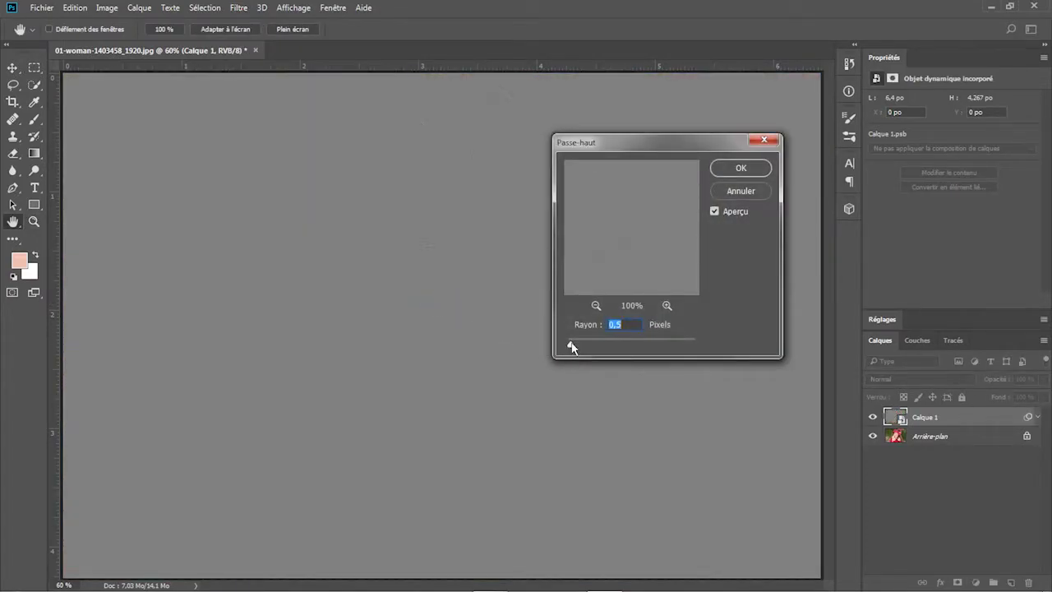
left_click_drag(571, 345, 566, 346)
left_click_drag(659, 227, 618, 250)
left_click_drag(569, 348, 572, 349)
left_click_drag(664, 236, 673, 222)
left_click(737, 168)
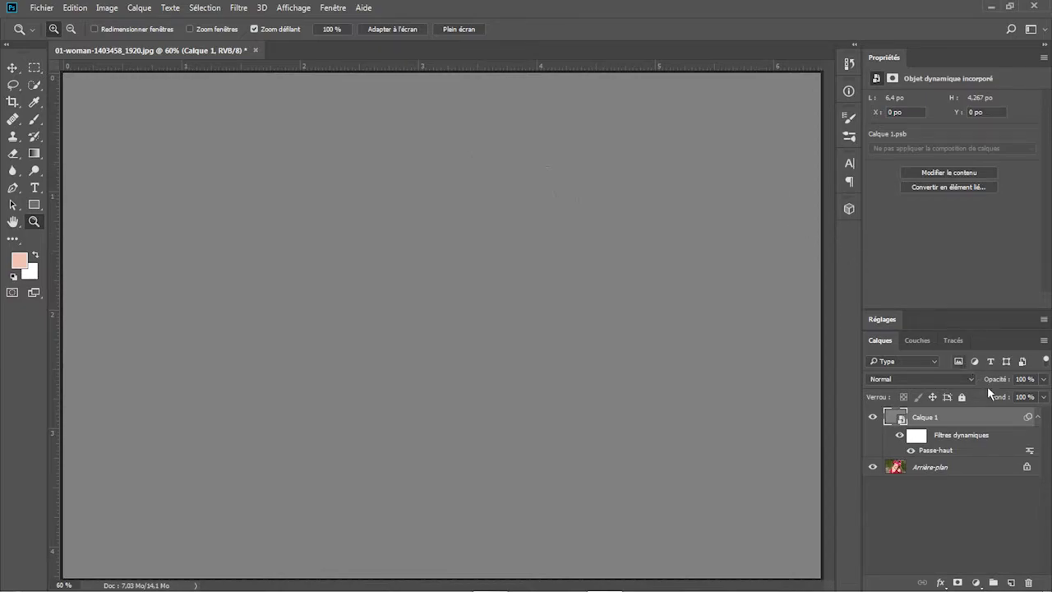
- Set Calque 1's blend mode to Incrustation and inspect the face up close
left_click(912, 380)
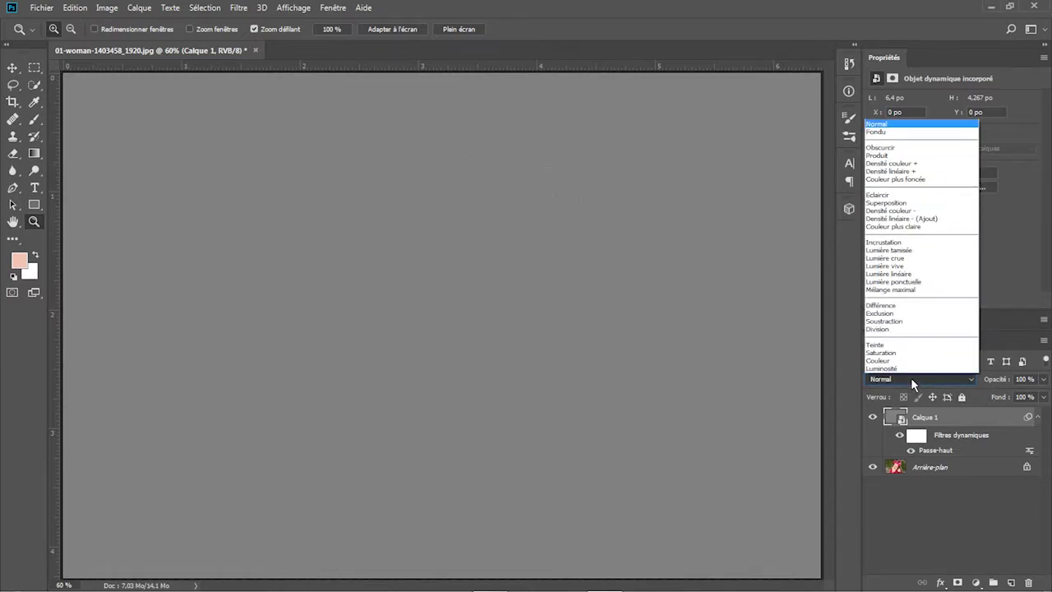
left_click(905, 243)
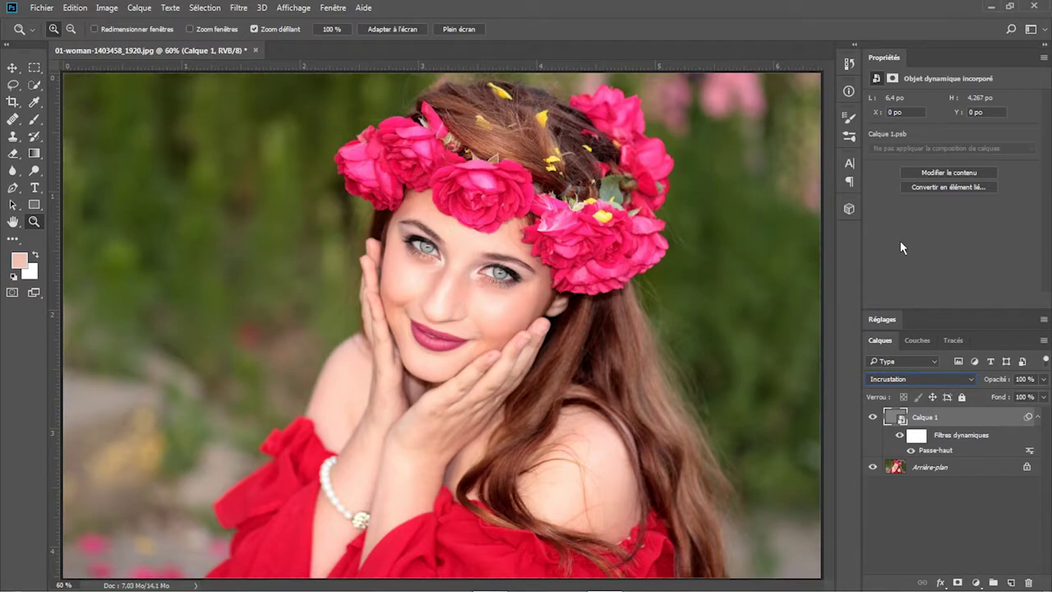
left_click_drag(434, 245, 482, 242)
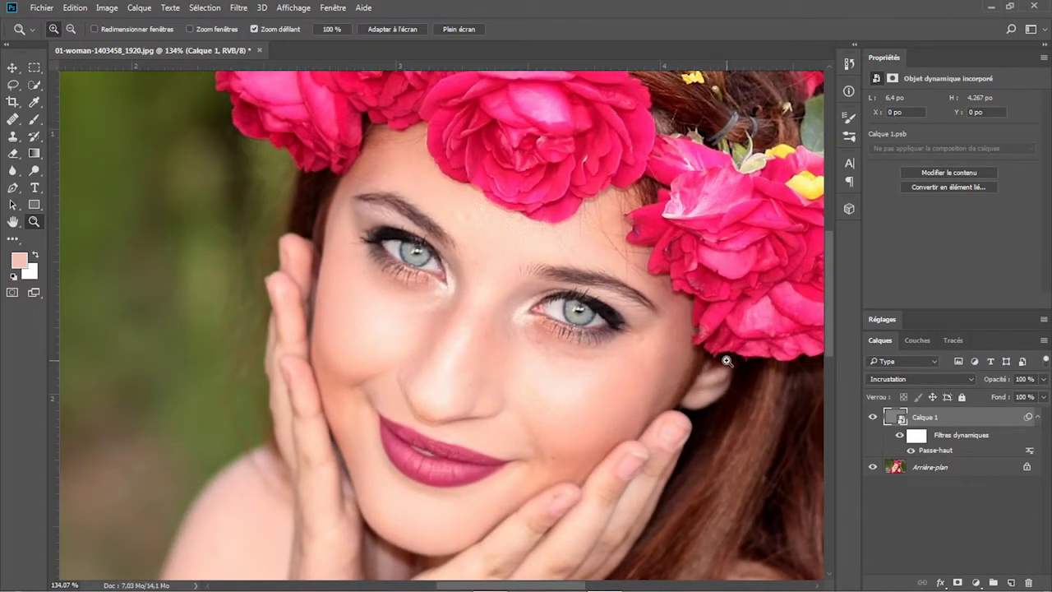
left_click(12, 221)
left_click_drag(421, 286, 369, 269)
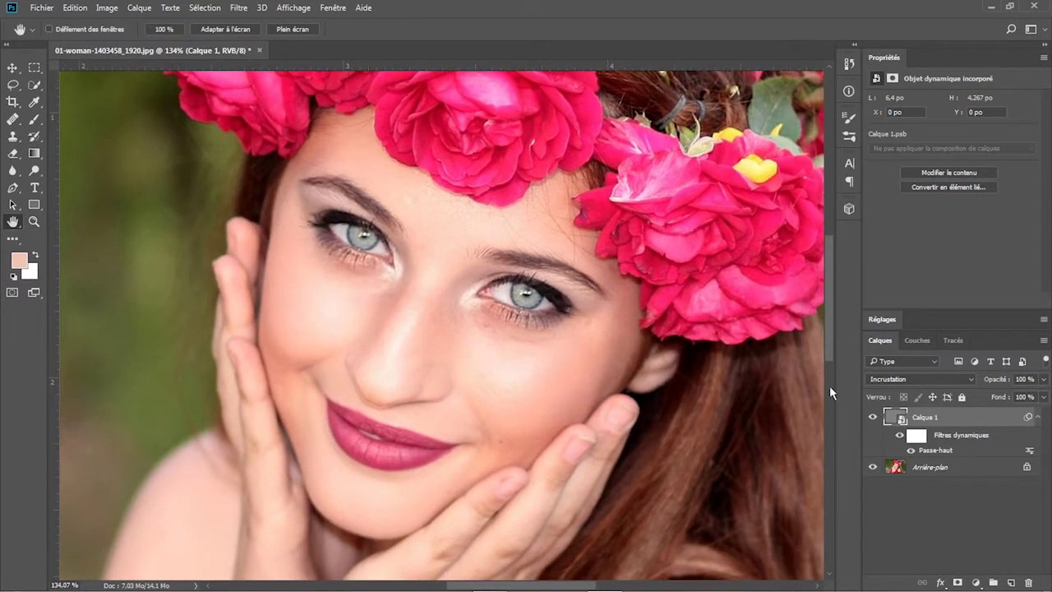
- Add an empty layer between Calque 1 and the background, and clip Calque 1 to it
left_click(1012, 581)
left_click_drag(926, 420, 927, 475)
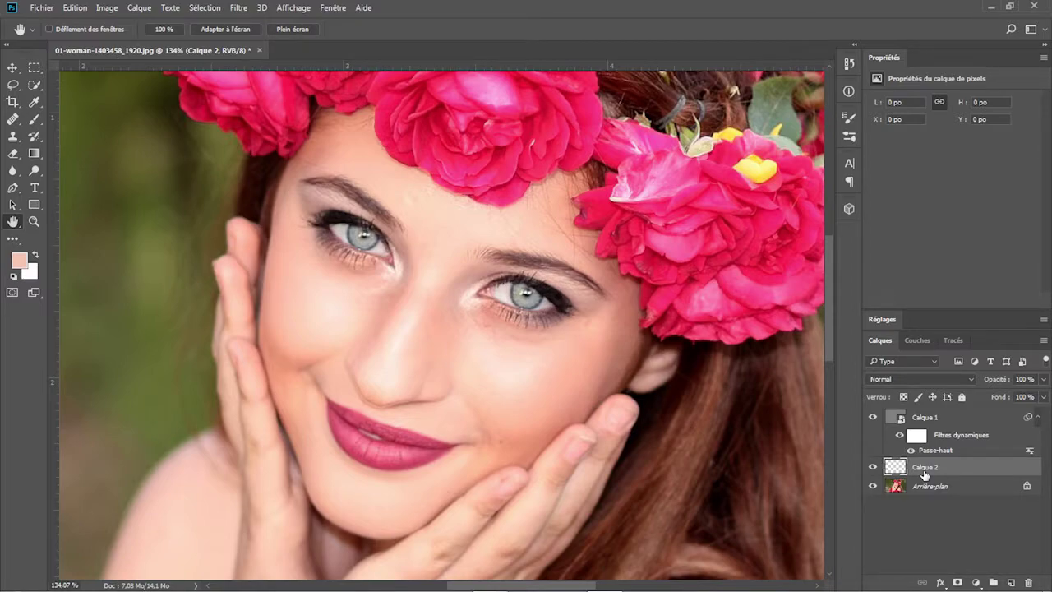
key("alt")
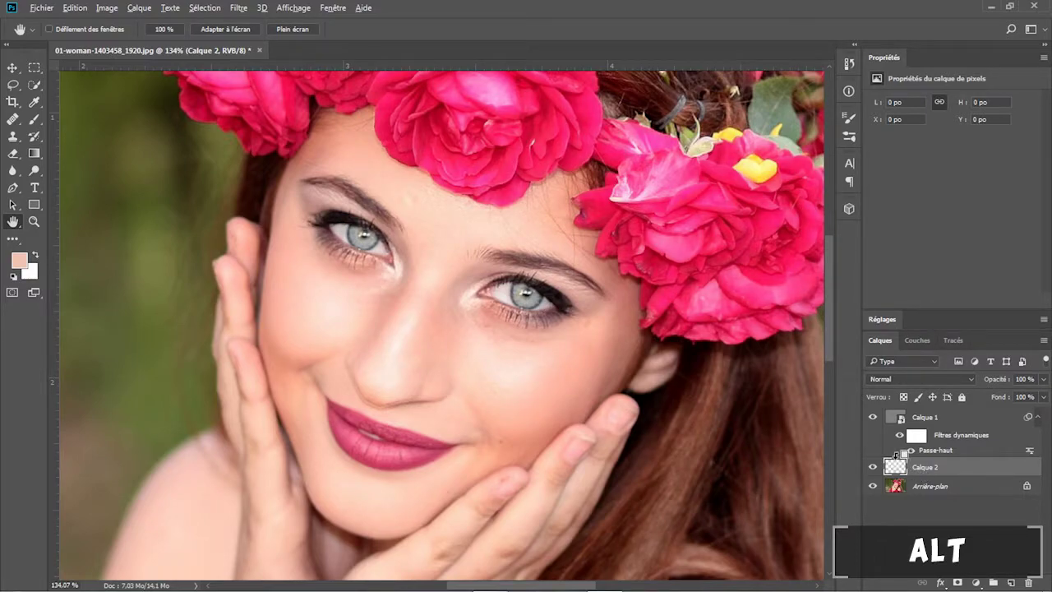
left_click(896, 454, "alt")
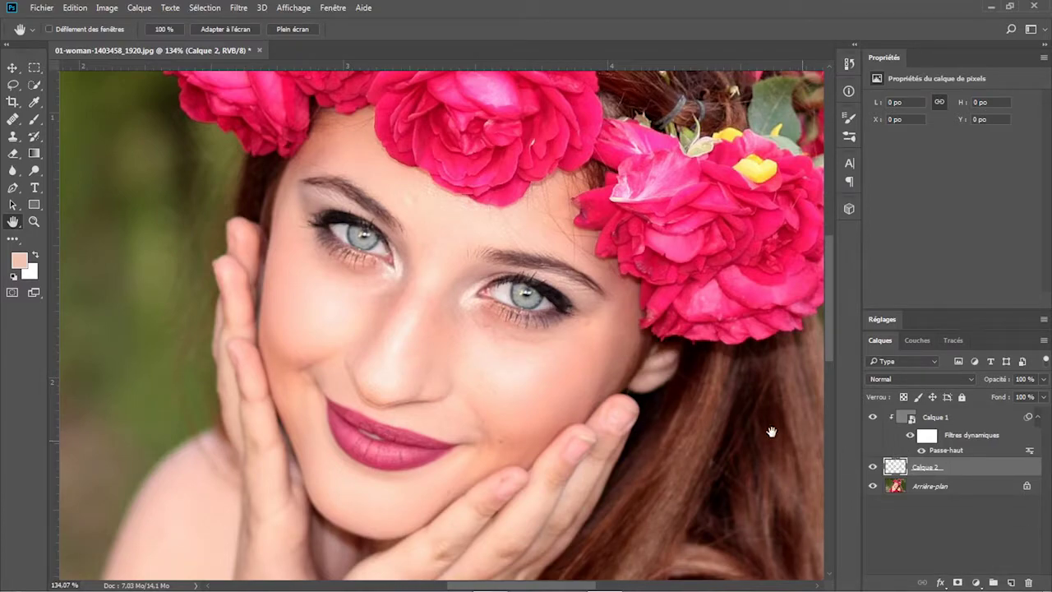
- Set the Eyedropper to sample Actif et inférieurs and pick a light skin tone
left_click(31, 104)
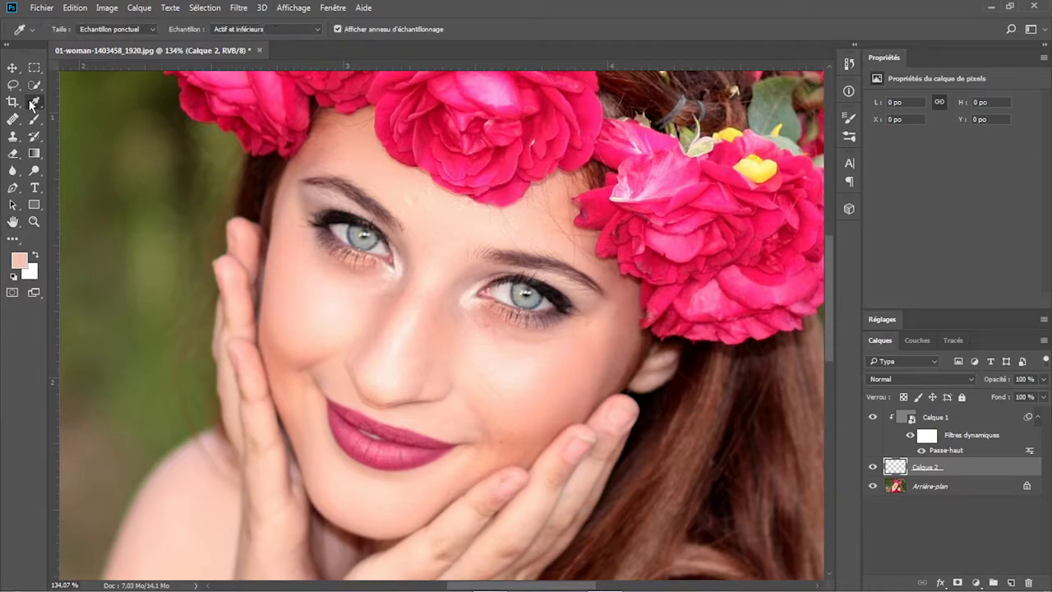
left_click(247, 30)
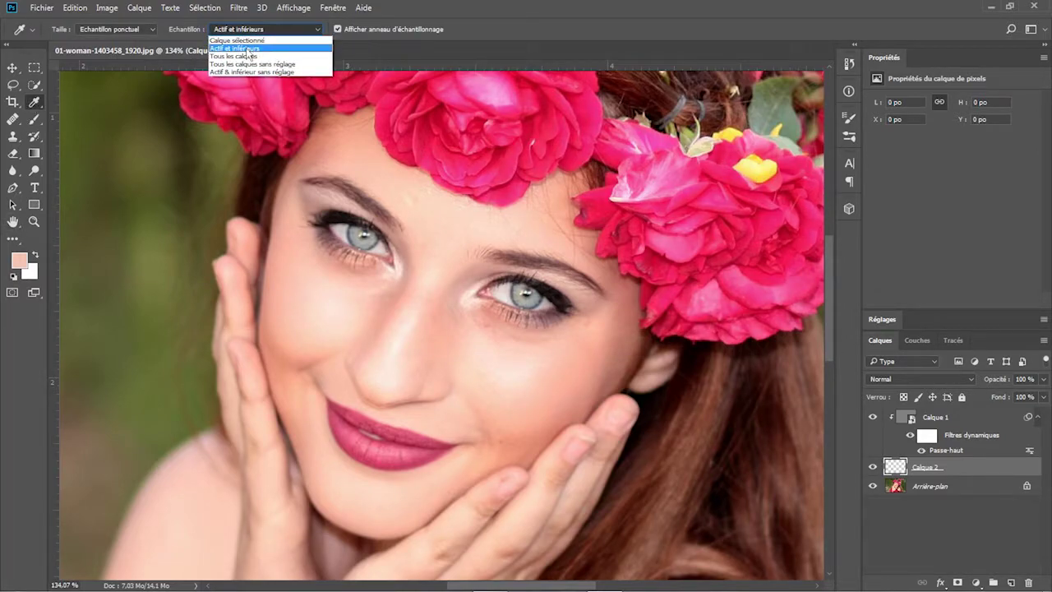
left_click(247, 49)
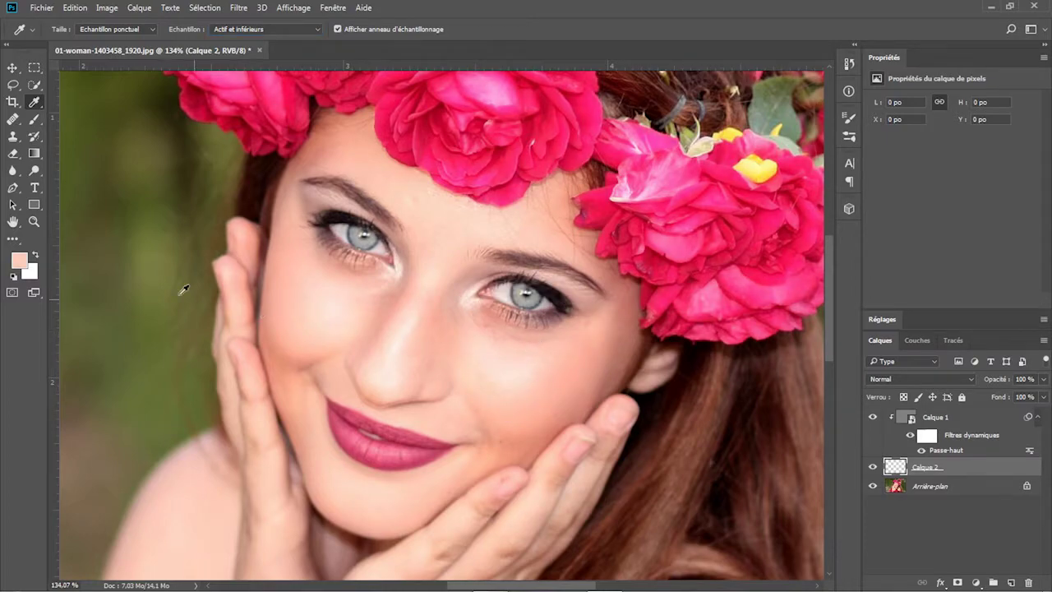
- Set the Brush tool's size to 10 px
left_click(35, 120)
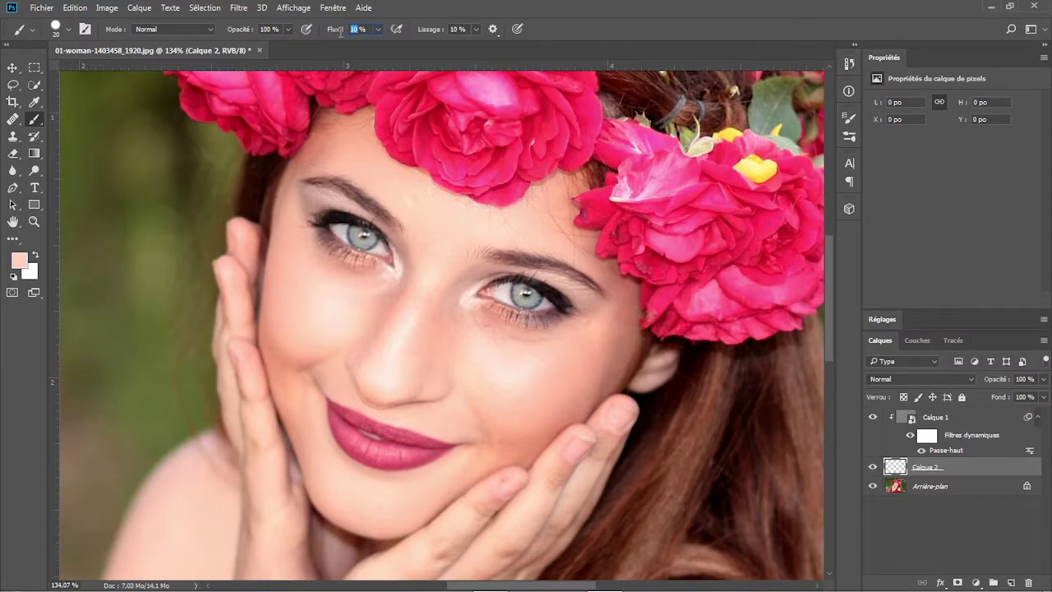
left_click(71, 27)
left_click(159, 54)
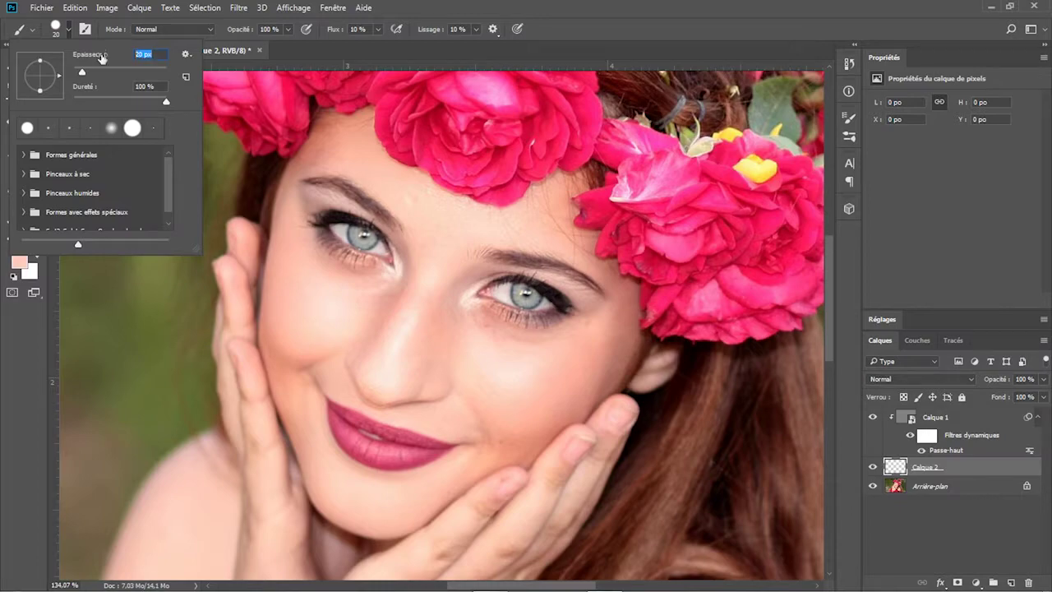
type("10")
key("Return")
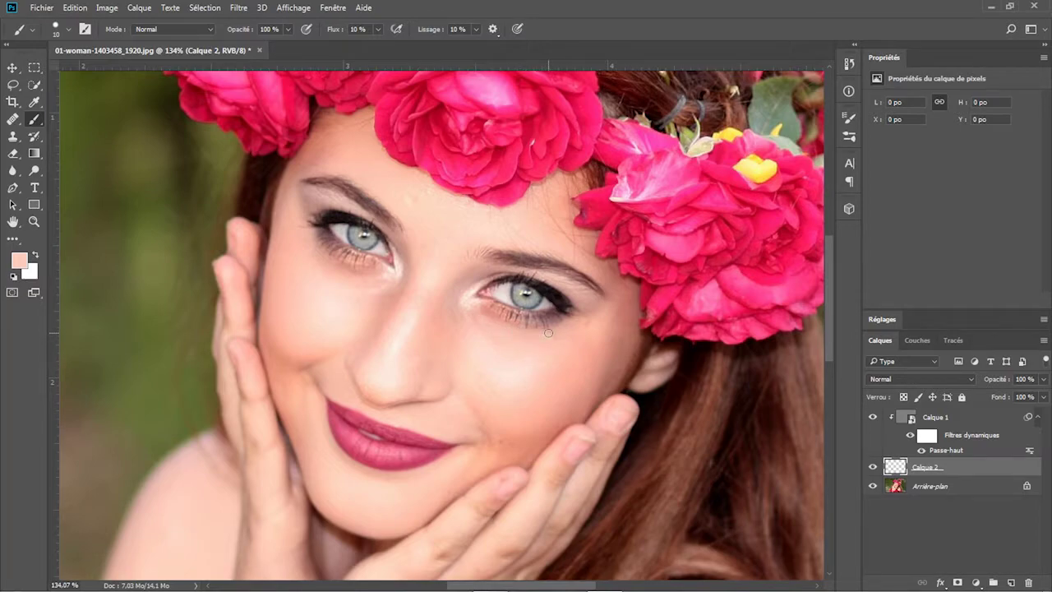
- Paint skin tones on Calque 2 over the shadowed skin just beneath the eye nearest the large rose cluster, resampling the colour between strokes
mouse_move(548, 333)
left_mouse_down()
mouse_move(536, 353)
mouse_move(556, 347)
left_mouse_up()
left_click(35, 102)
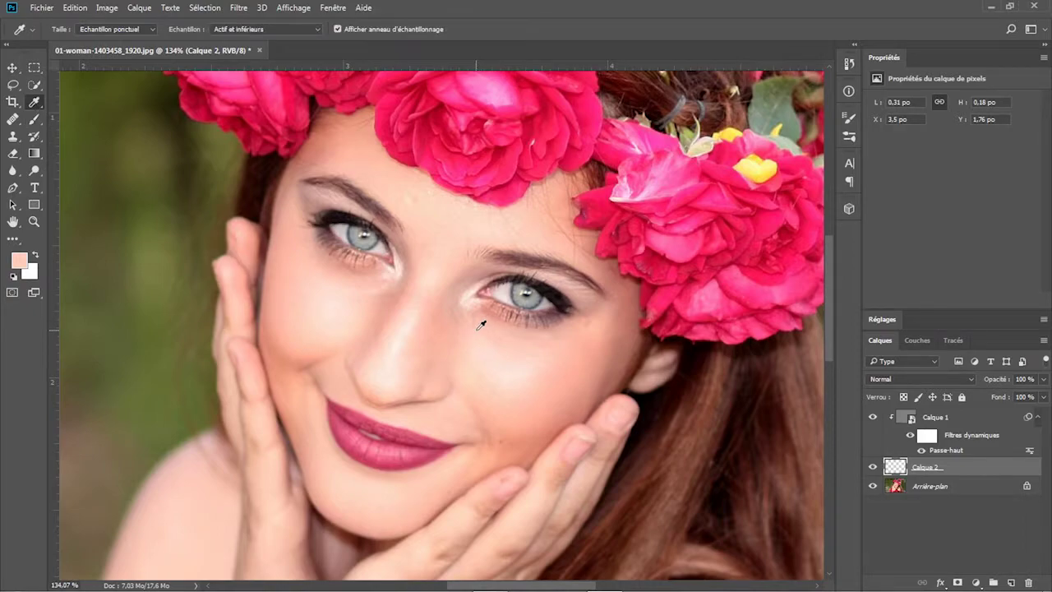
left_click(33, 222)
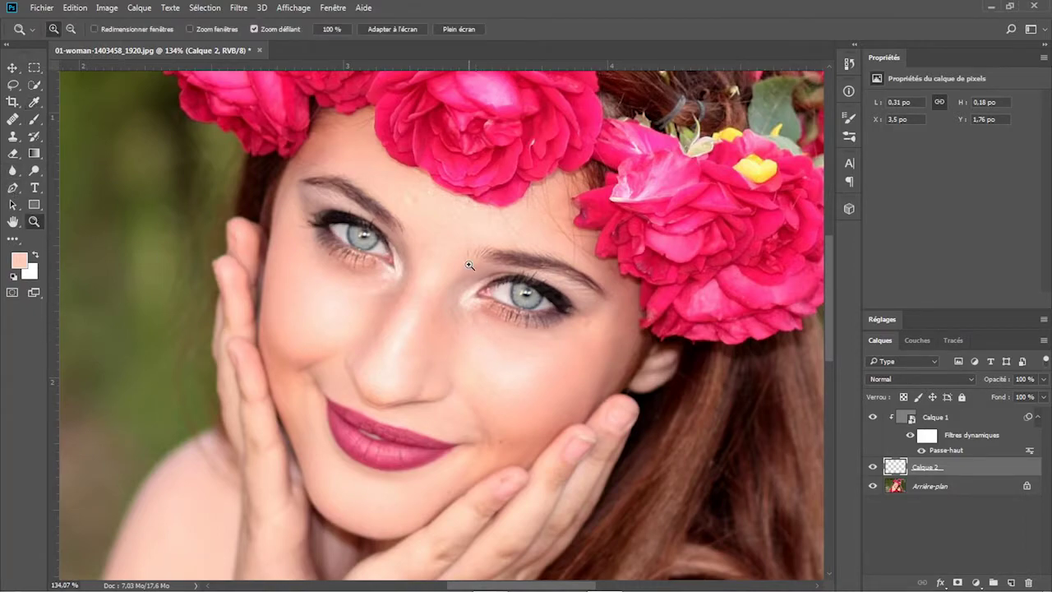
left_click(500, 296)
left_click_drag(499, 296, 519, 309)
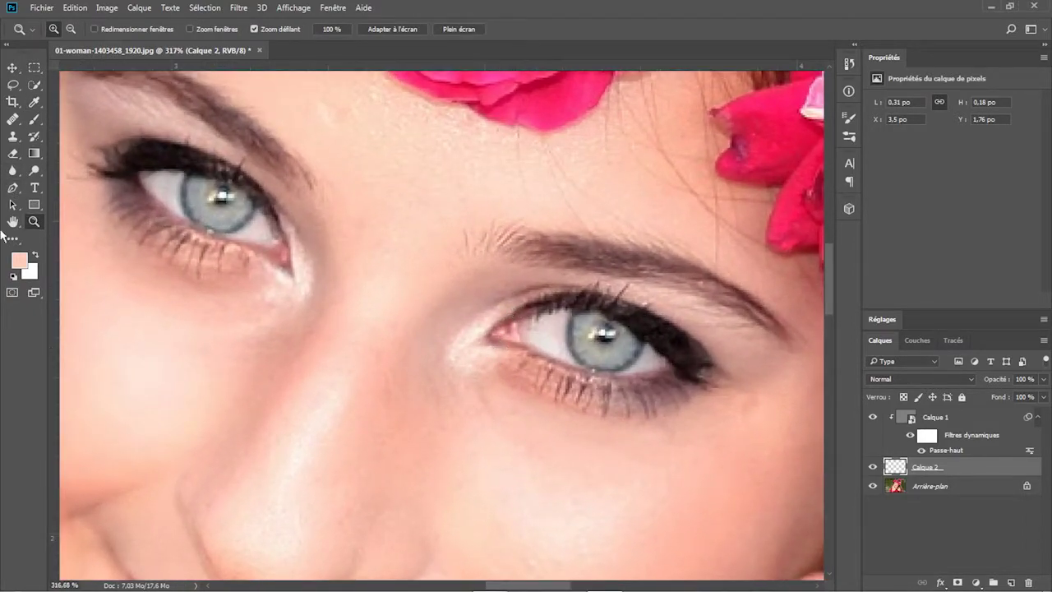
left_click(35, 102)
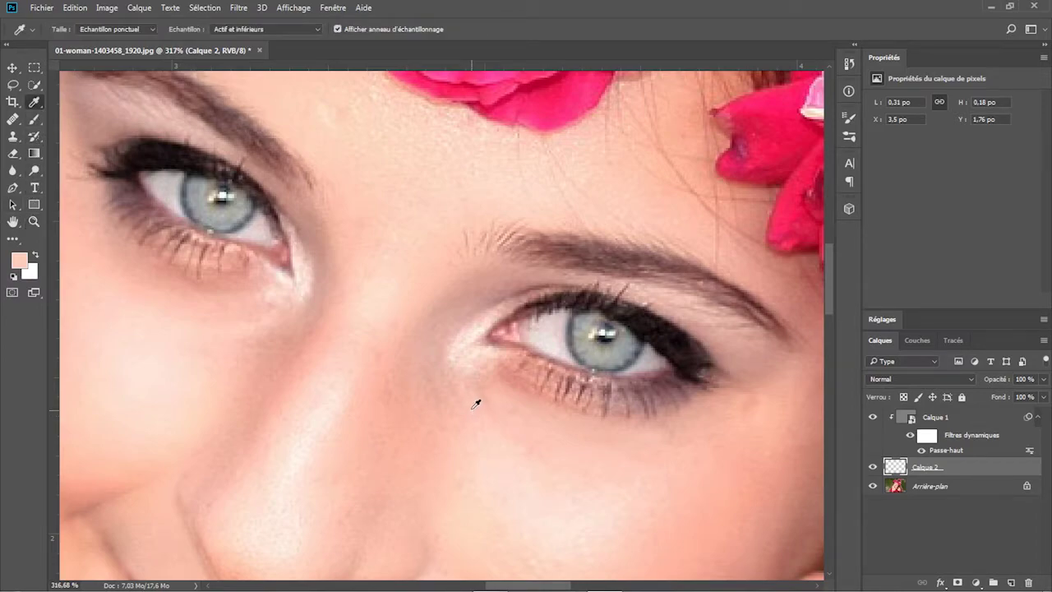
left_click(34, 119)
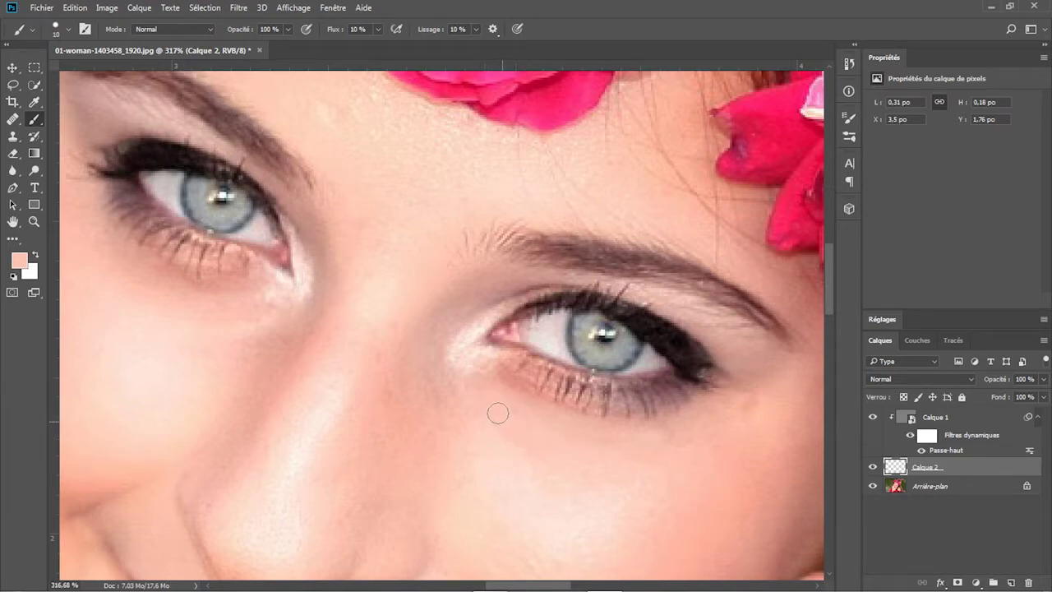
mouse_move(507, 377)
left_mouse_down()
mouse_move(554, 396)
mouse_move(519, 371)
mouse_move(547, 392)
mouse_move(526, 398)
mouse_move(591, 424)
mouse_move(559, 407)
mouse_move(546, 417)
mouse_move(610, 446)
mouse_move(543, 434)
left_mouse_up()
- Sample lighter tones from the cheek and brush them over the upper cheek below the same eye
left_click(34, 102)
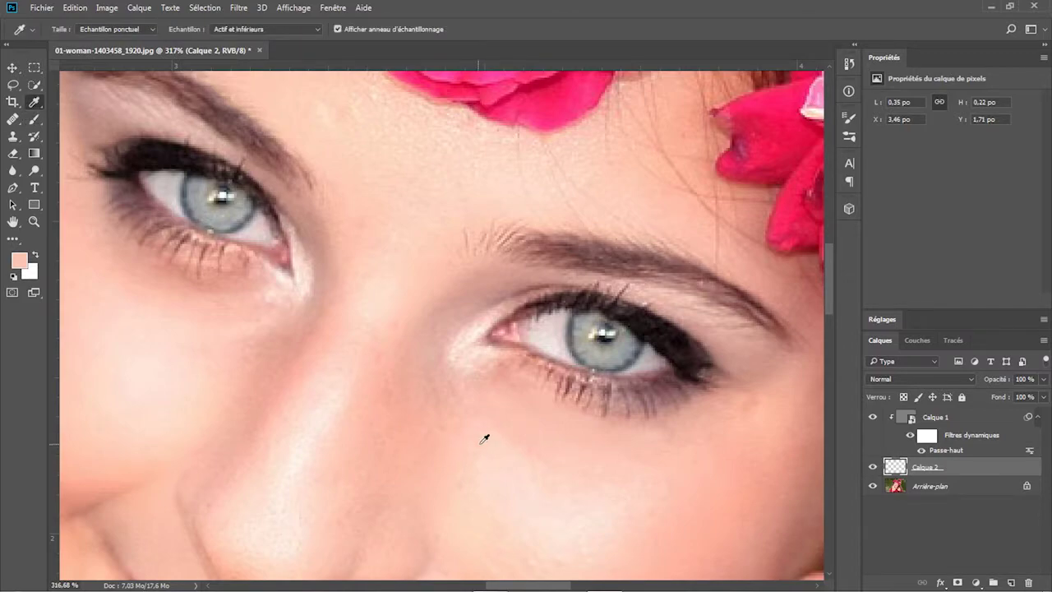
left_click(488, 431)
left_click(34, 119)
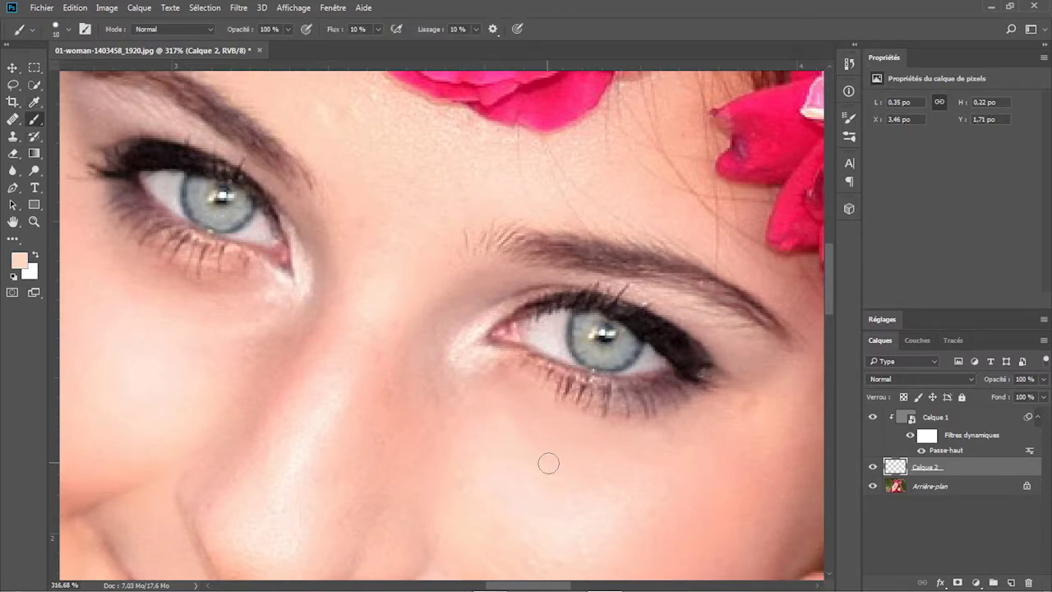
mouse_move(593, 485)
left_mouse_down()
mouse_move(533, 478)
mouse_move(585, 507)
left_mouse_up()
left_click(34, 102)
left_click(613, 497)
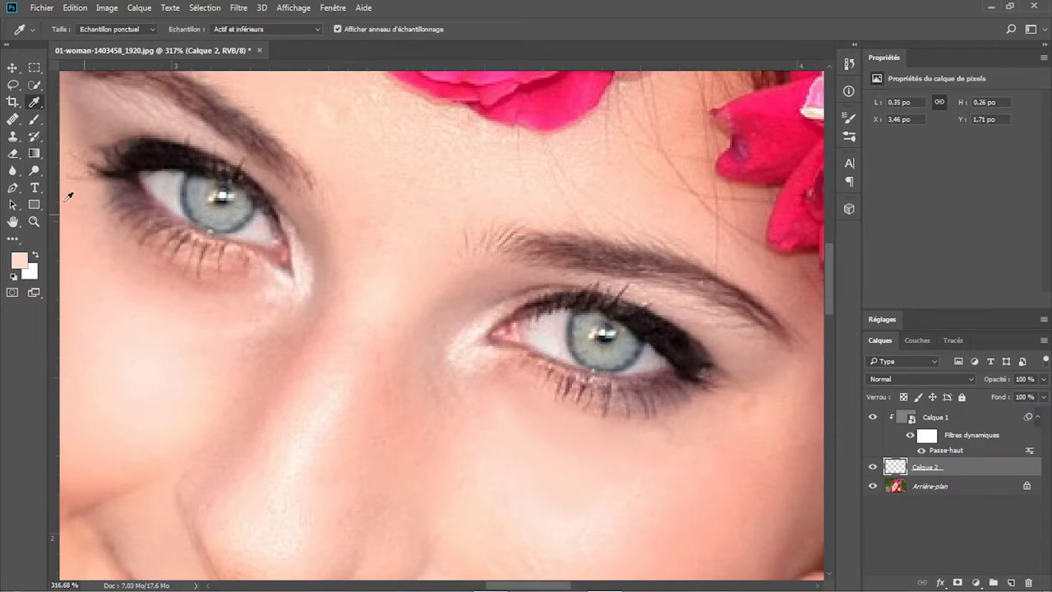
left_click(34, 119)
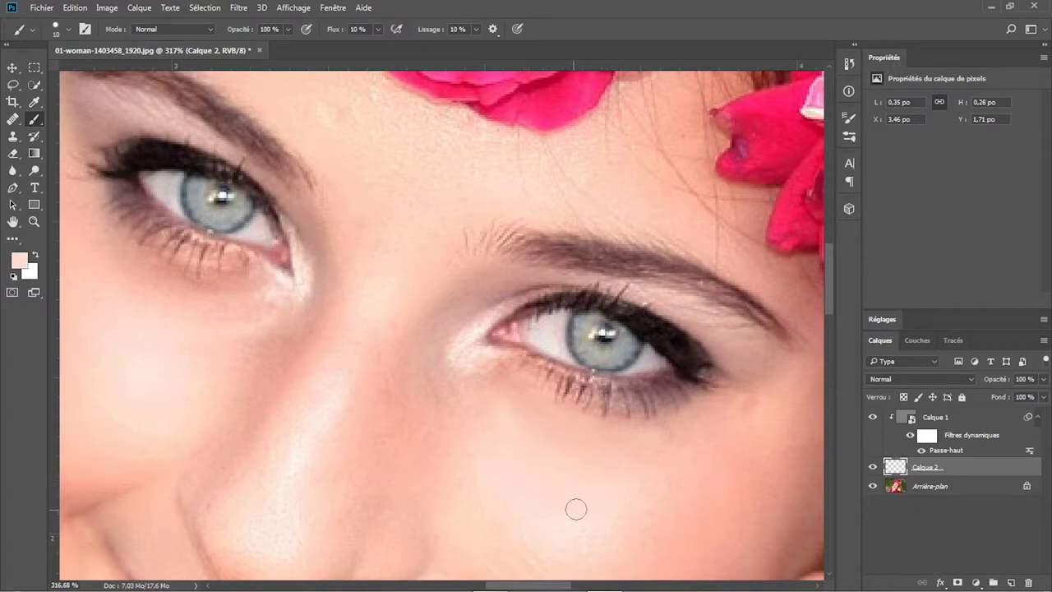
- Compare the under-eye retouch before and after by hiding and showing Calque 2
left_click(874, 468)
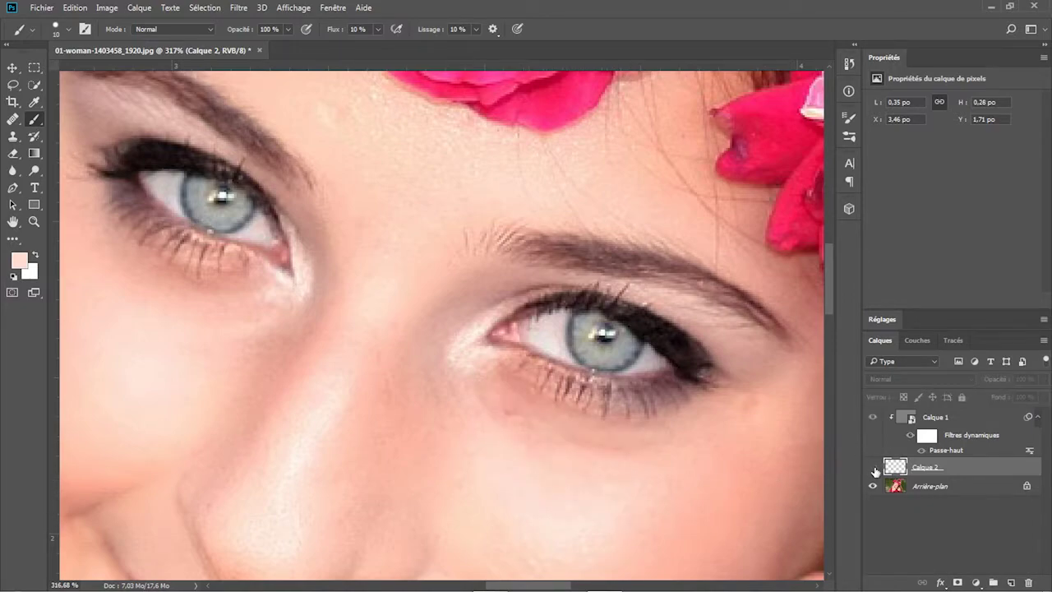
left_click(874, 467)
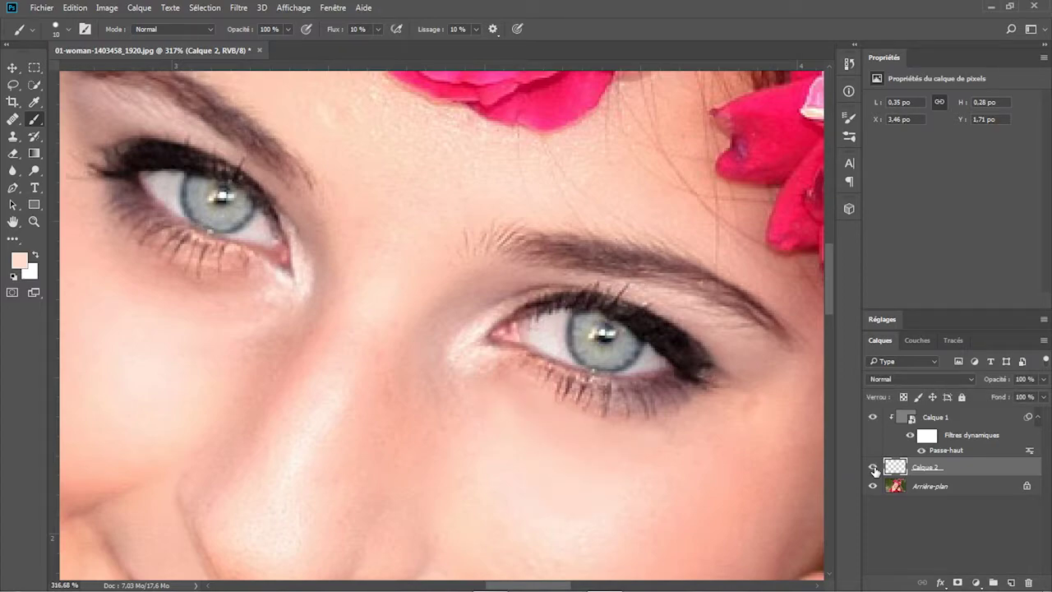
left_click(874, 468)
left_click(874, 468)
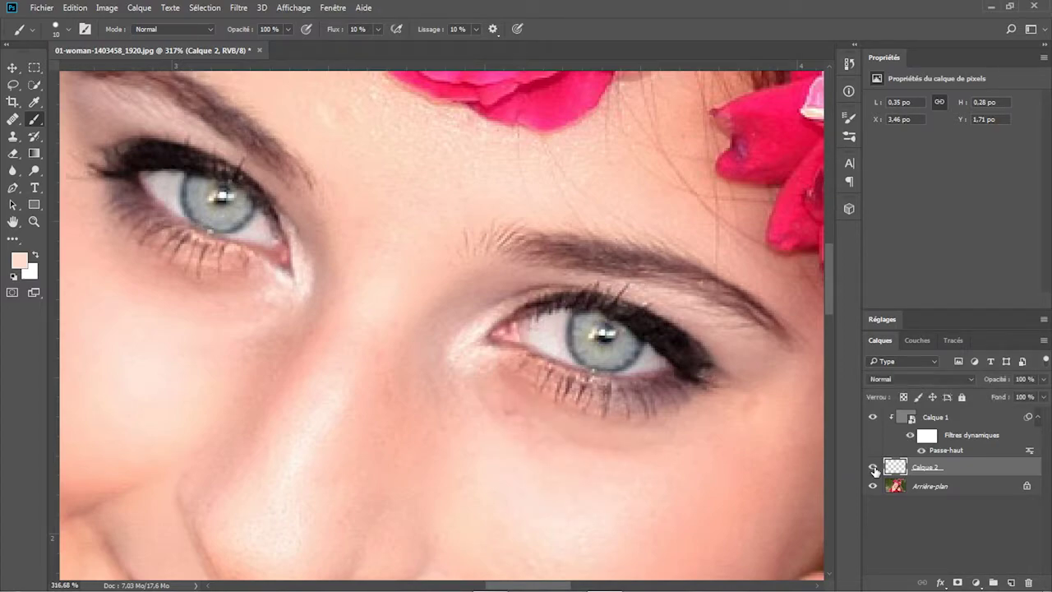
- Sample a pinker skin tone below the eye's outer corner and paint it over the outer cheek on Calque 2
left_click(34, 102)
left_click(680, 461)
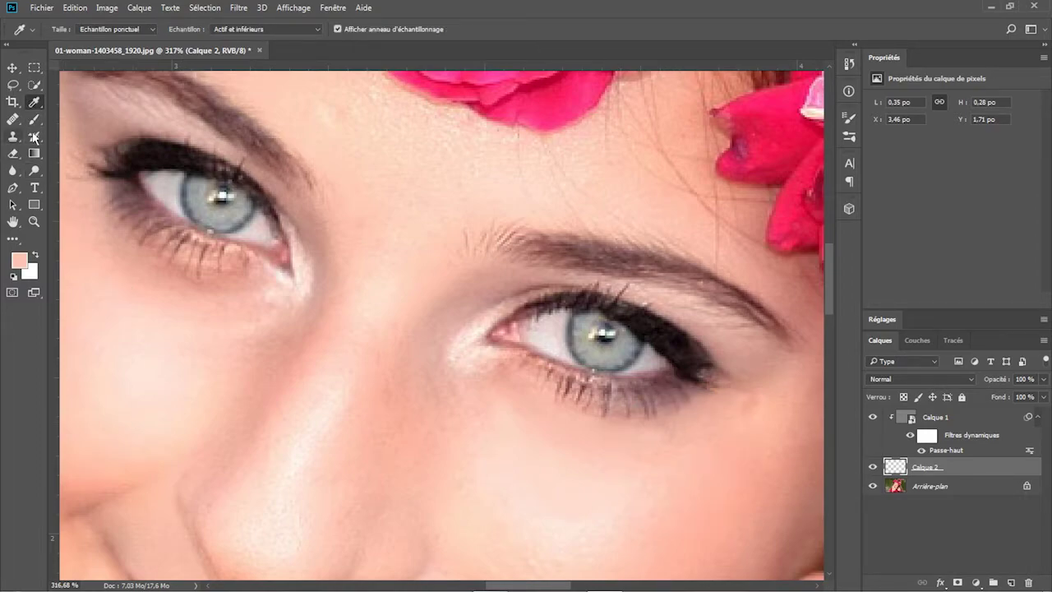
key("b")
mouse_move(675, 435)
left_mouse_down()
mouse_move(661, 458)
mouse_move(696, 443)
mouse_move(653, 455)
mouse_move(681, 435)
mouse_move(645, 444)
mouse_move(663, 450)
mouse_move(656, 466)
mouse_move(697, 432)
mouse_move(655, 440)
mouse_move(687, 442)
mouse_move(637, 469)
mouse_move(685, 450)
mouse_move(738, 506)
left_mouse_up()
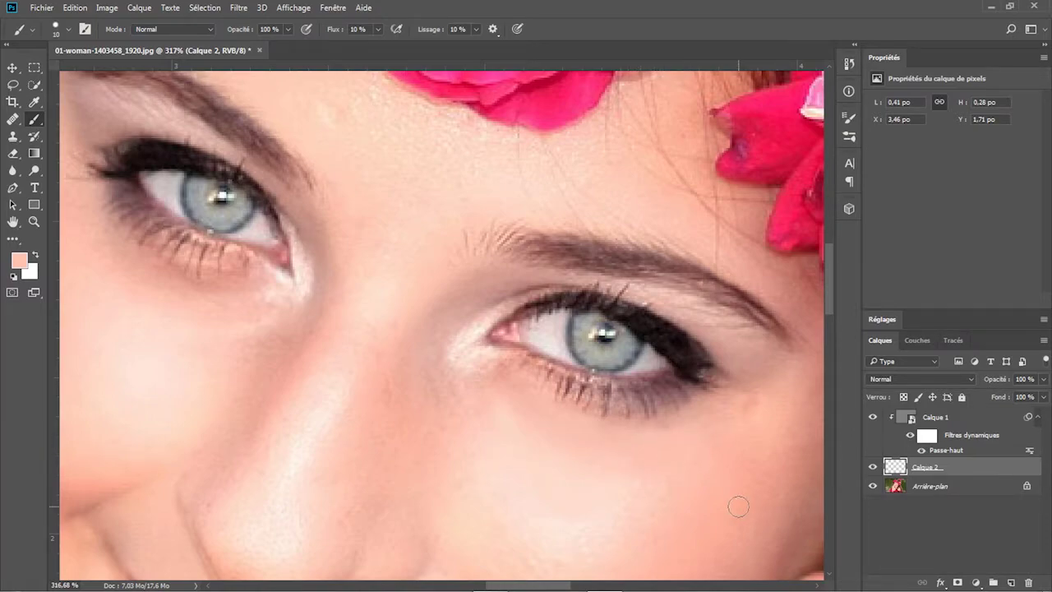
- Toggle Calque 2's visibility to check the extended retouch on the outer cheek
left_click(873, 467)
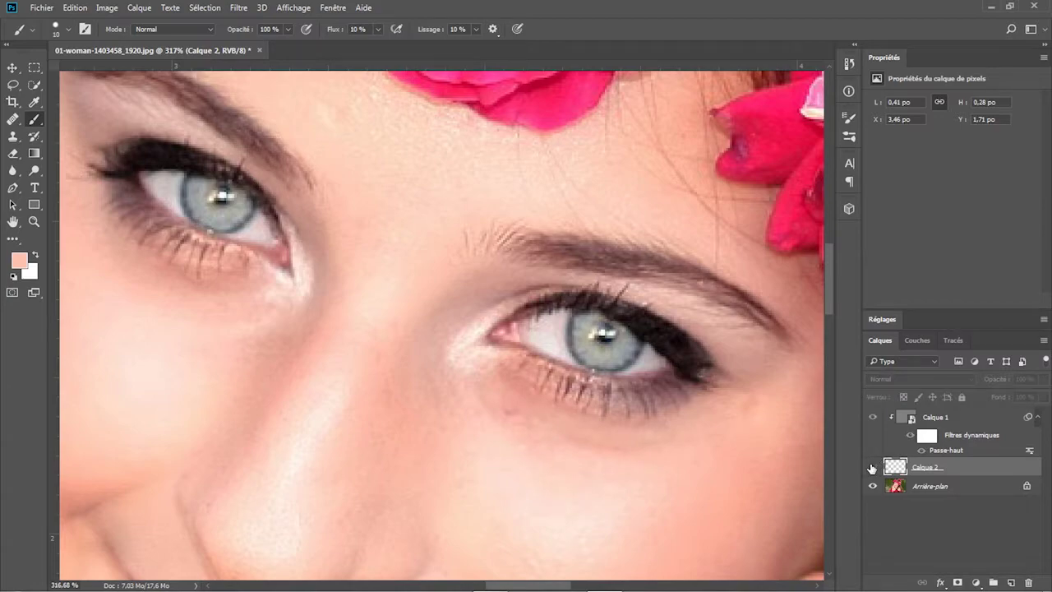
left_click(874, 467)
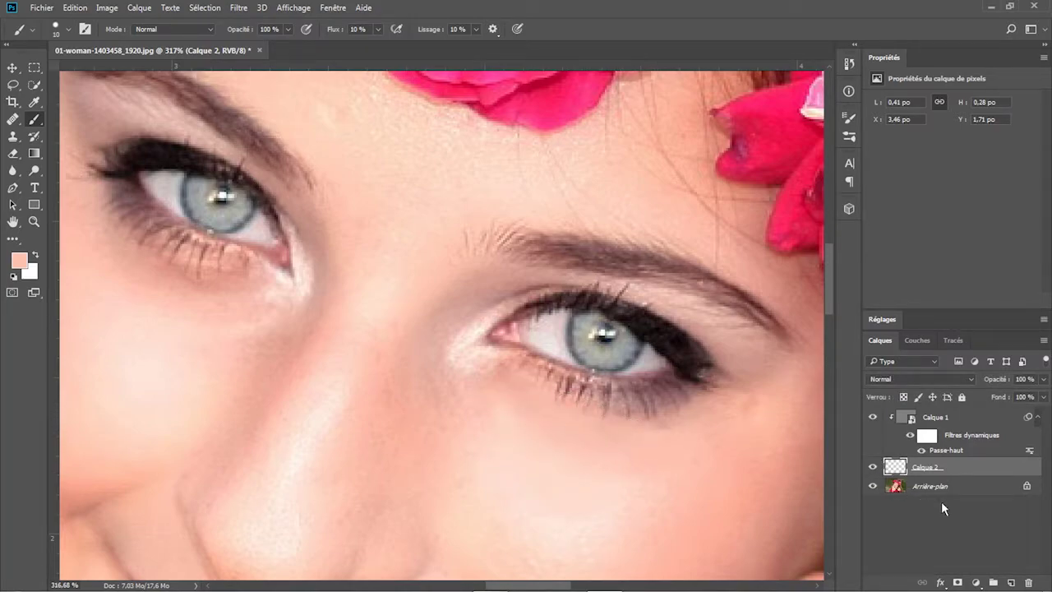
left_click(873, 467)
left_click(873, 467)
- Sample a light skin tone and paint it on Calque 2 over the inner and middle under-eye area of the other eye
key("z")
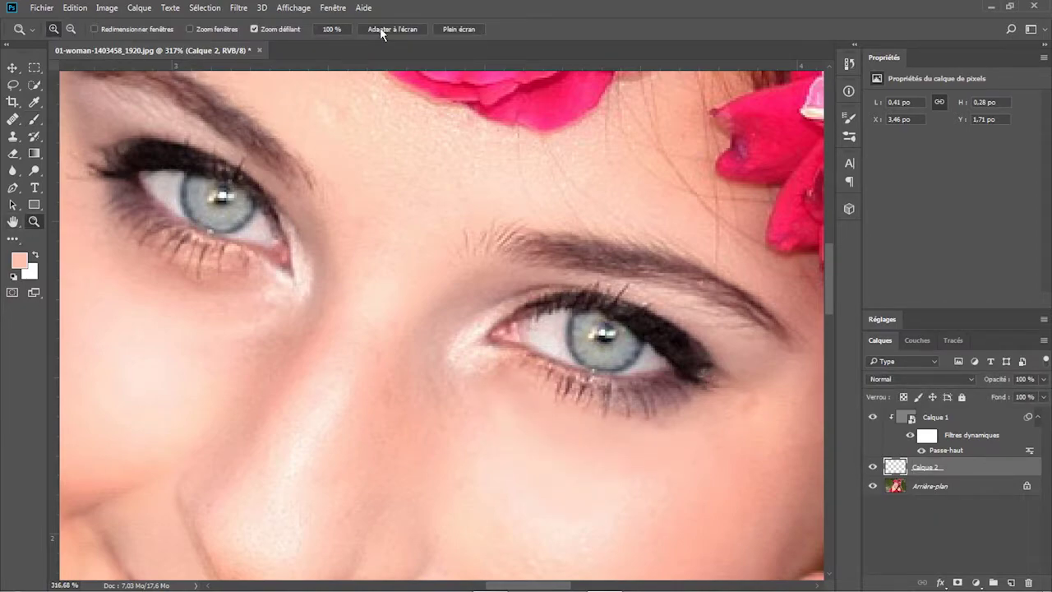
left_click(383, 30)
left_click_drag(364, 234, 412, 324)
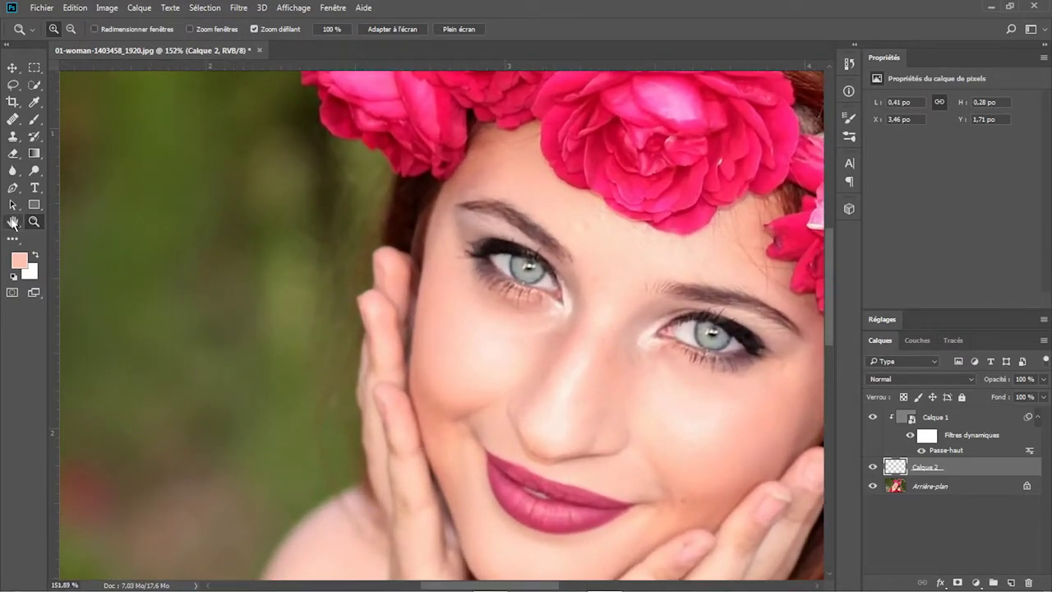
key("h")
left_click_drag(464, 305, 521, 404)
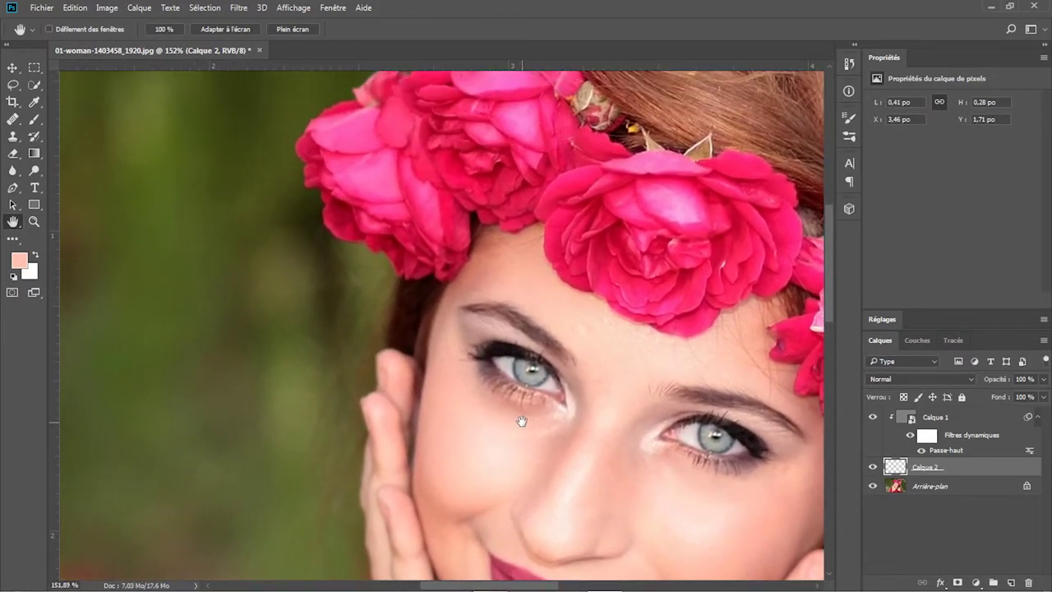
left_click(33, 205)
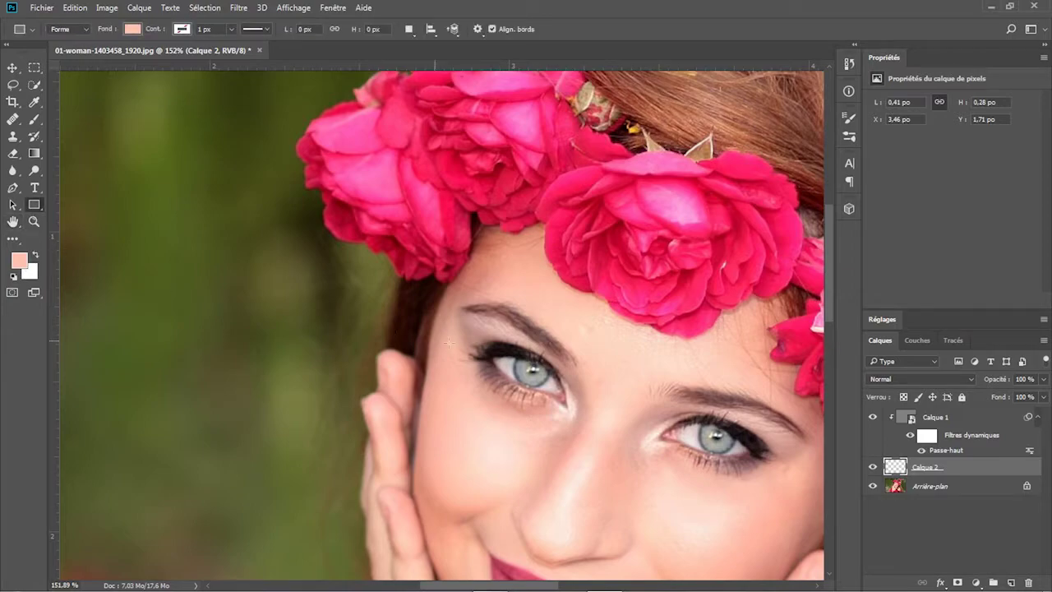
left_click(34, 223)
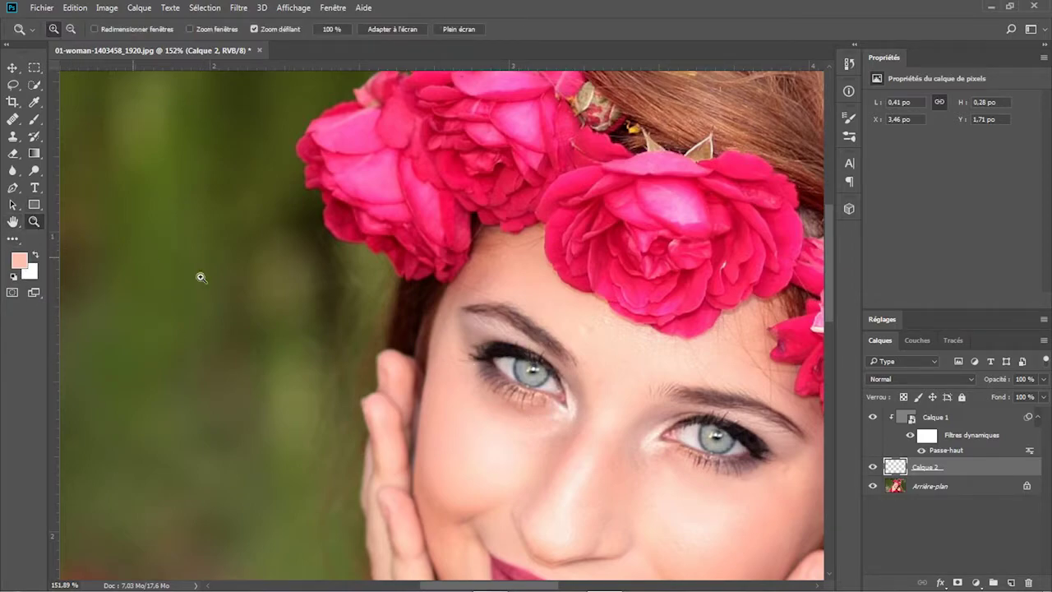
left_click_drag(507, 354, 544, 462)
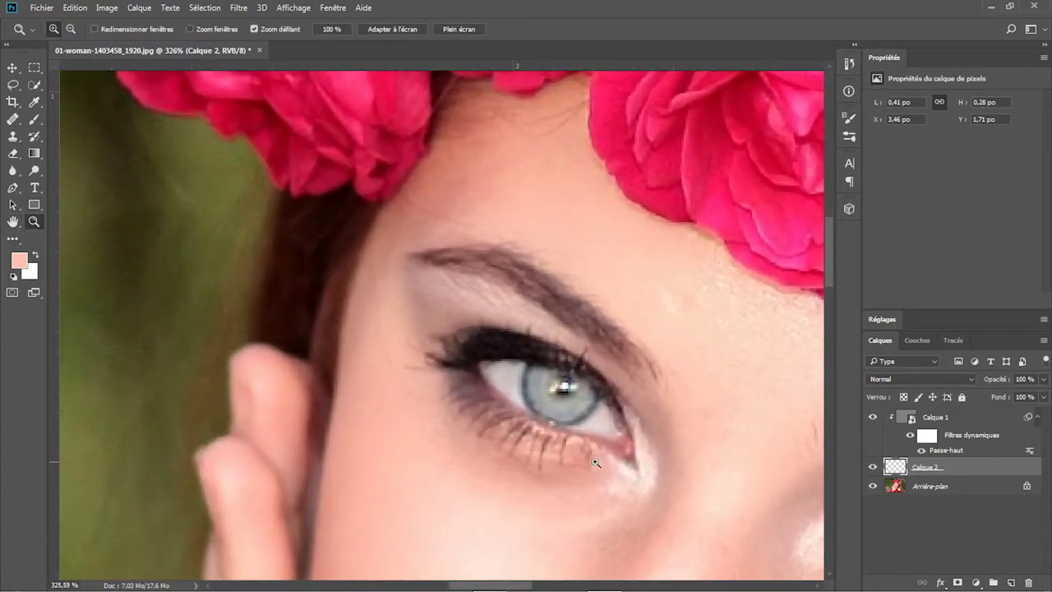
left_click(12, 222)
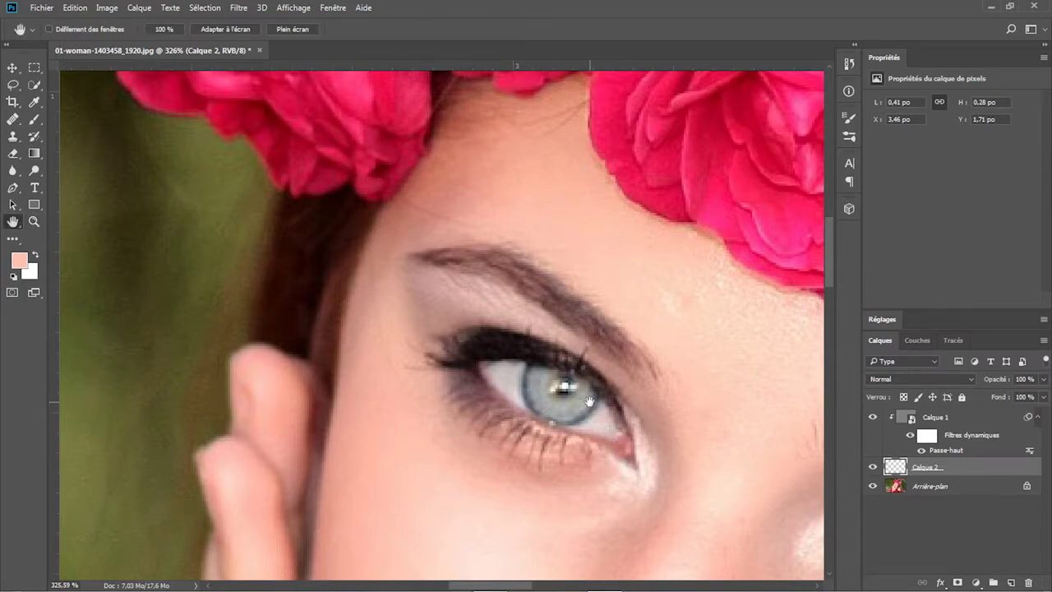
left_click_drag(589, 390, 531, 180)
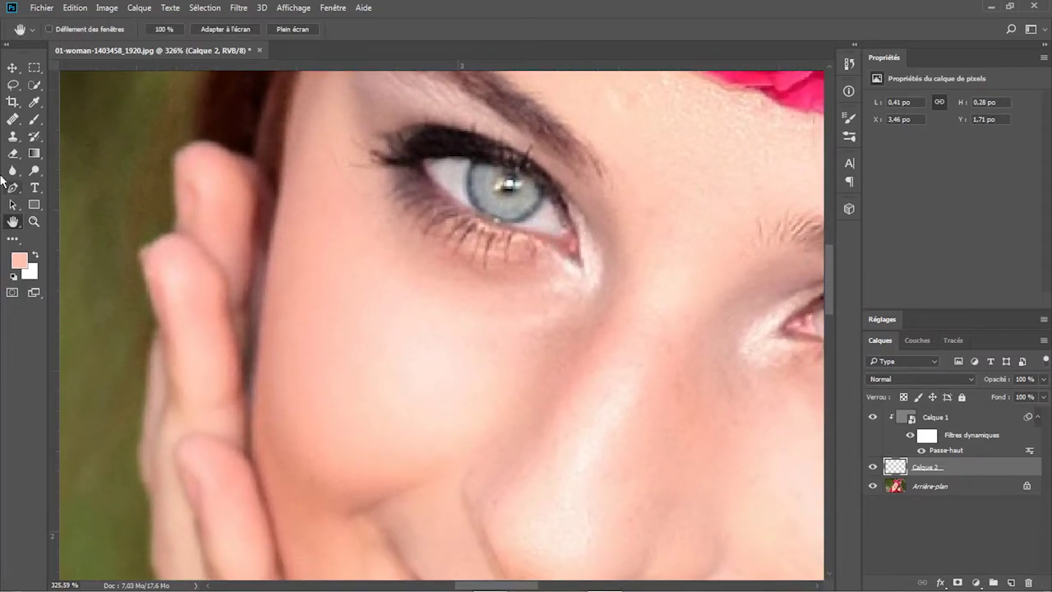
left_click(37, 102)
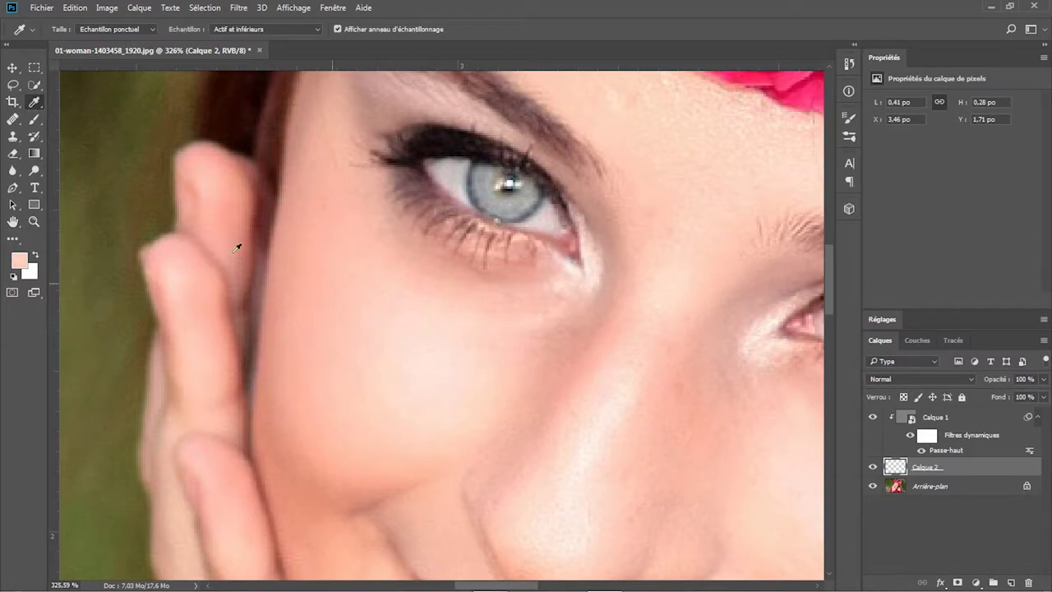
left_click(34, 120)
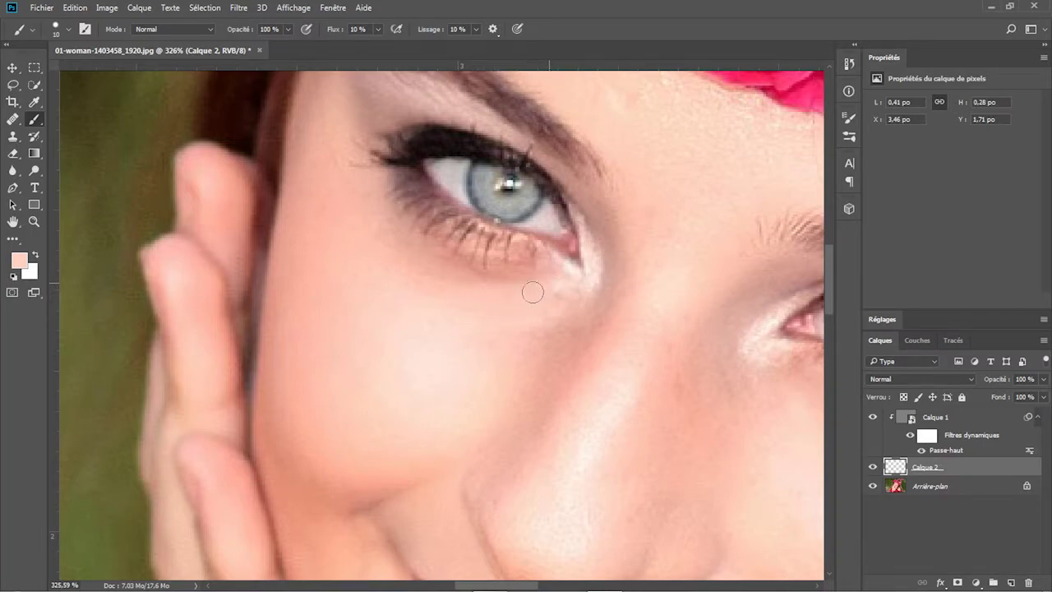
left_click_drag(533, 293, 467, 304)
left_click_drag(557, 324, 522, 327)
mouse_move(548, 275)
left_mouse_down()
mouse_move(463, 288)
mouse_move(541, 267)
mouse_move(538, 280)
mouse_move(490, 284)
mouse_move(469, 277)
mouse_move(532, 261)
mouse_move(473, 265)
mouse_move(533, 255)
mouse_move(484, 274)
mouse_move(533, 265)
left_mouse_up()
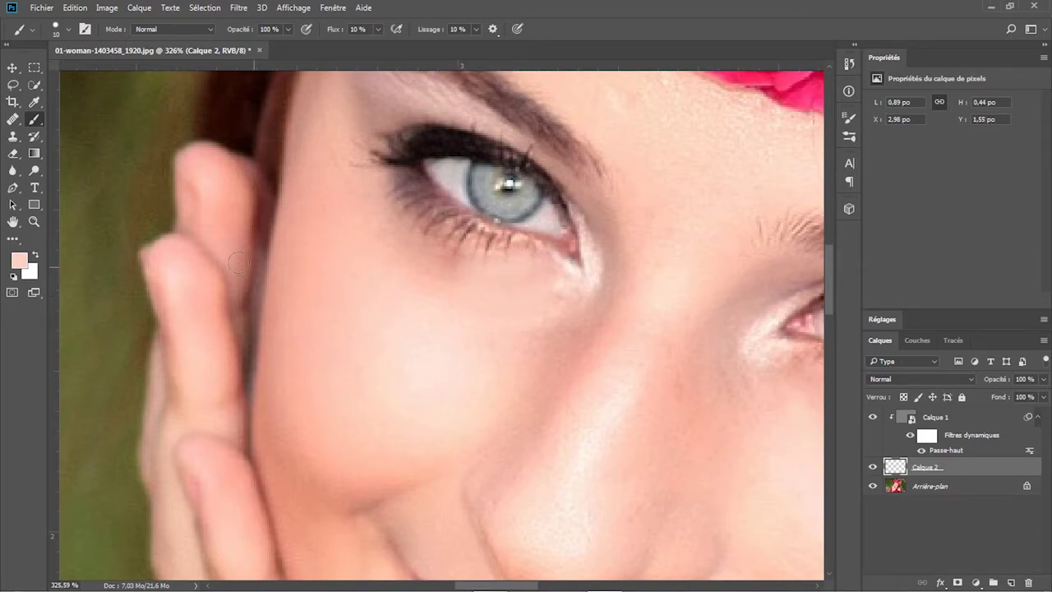
- Sample a darker pink tone just below the same eye's lower lashes and brush it over the skin under the lashes
left_click(34, 103)
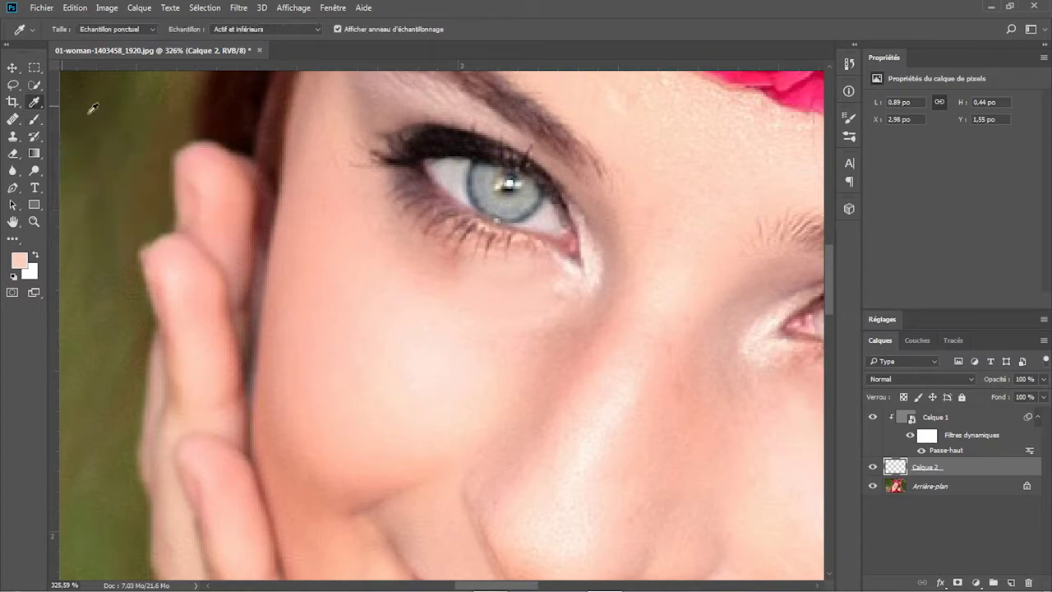
left_click(452, 281)
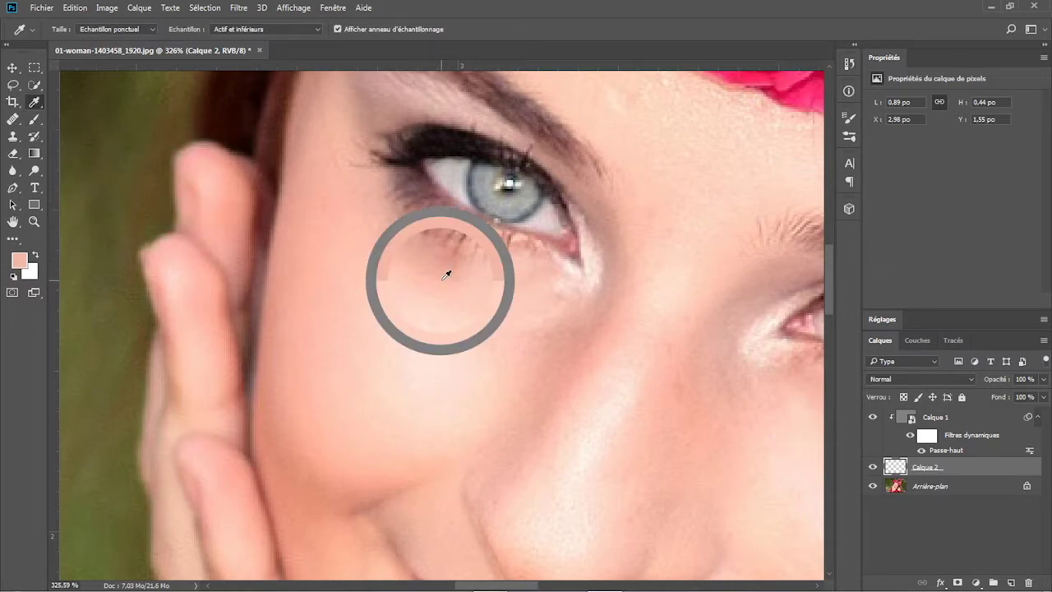
left_click(36, 122)
mouse_move(469, 272)
left_mouse_down()
mouse_move(424, 253)
mouse_move(471, 260)
mouse_move(435, 247)
mouse_move(458, 249)
mouse_move(464, 260)
mouse_move(428, 254)
mouse_move(469, 277)
mouse_move(430, 268)
mouse_move(476, 283)
mouse_move(416, 236)
mouse_move(488, 258)
left_mouse_up()
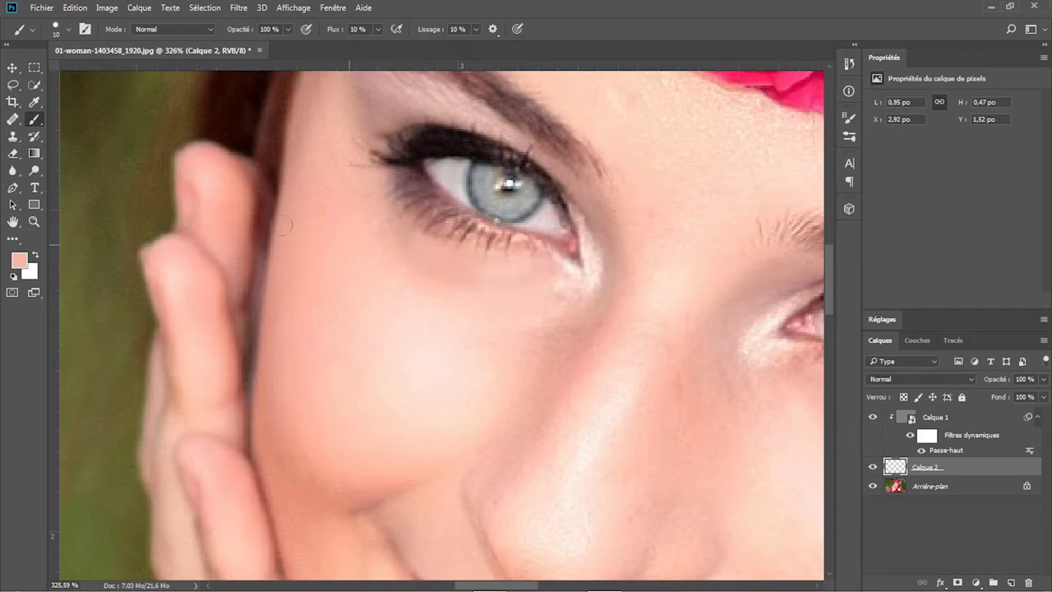
- Sample a lighter pink skin tone and blend it over the middle of the under-eye area
left_click(33, 102)
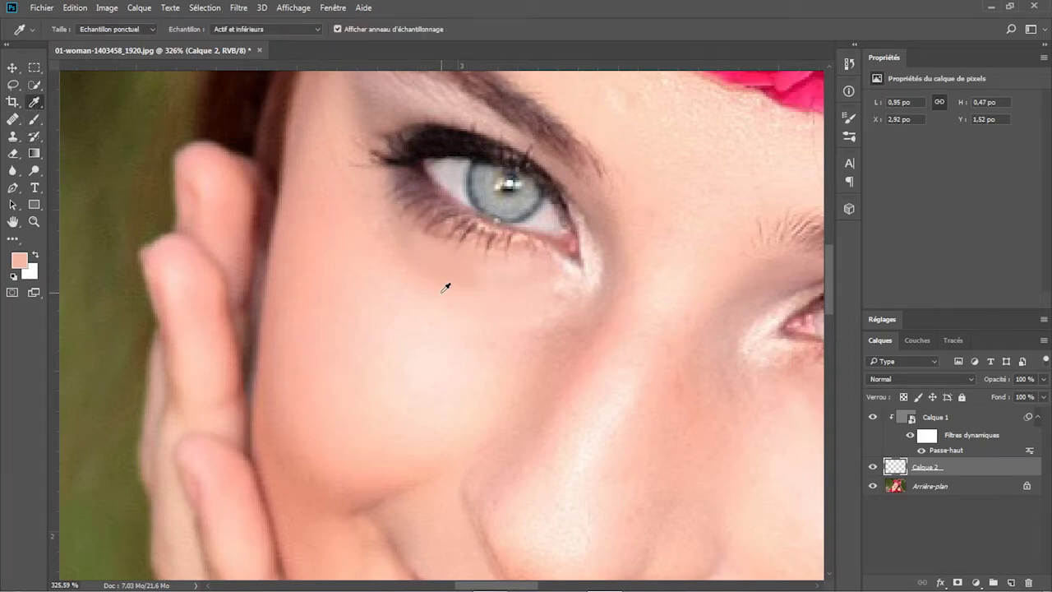
left_click(34, 85)
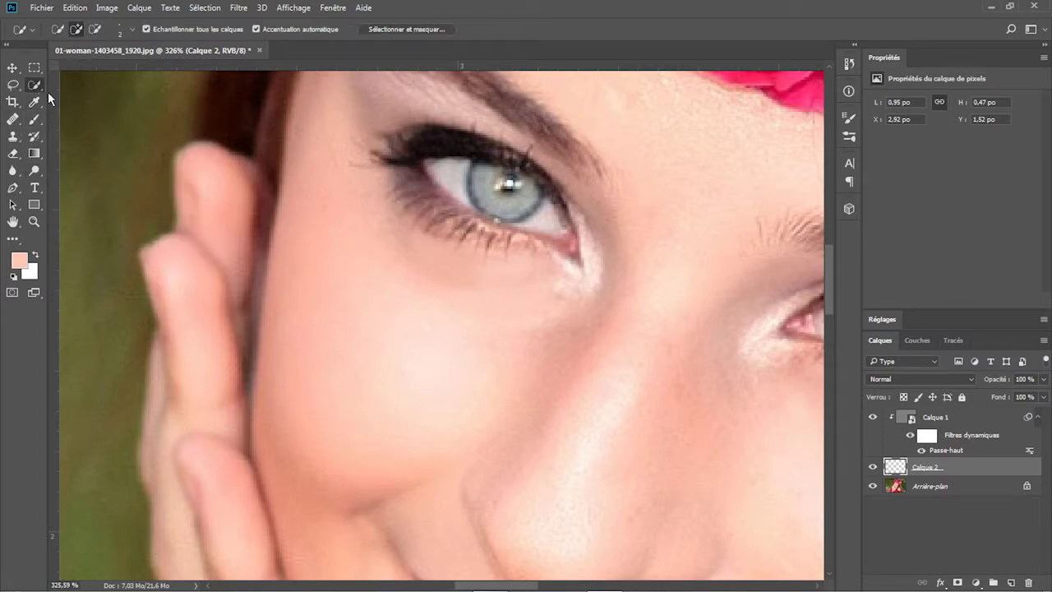
left_click(35, 119)
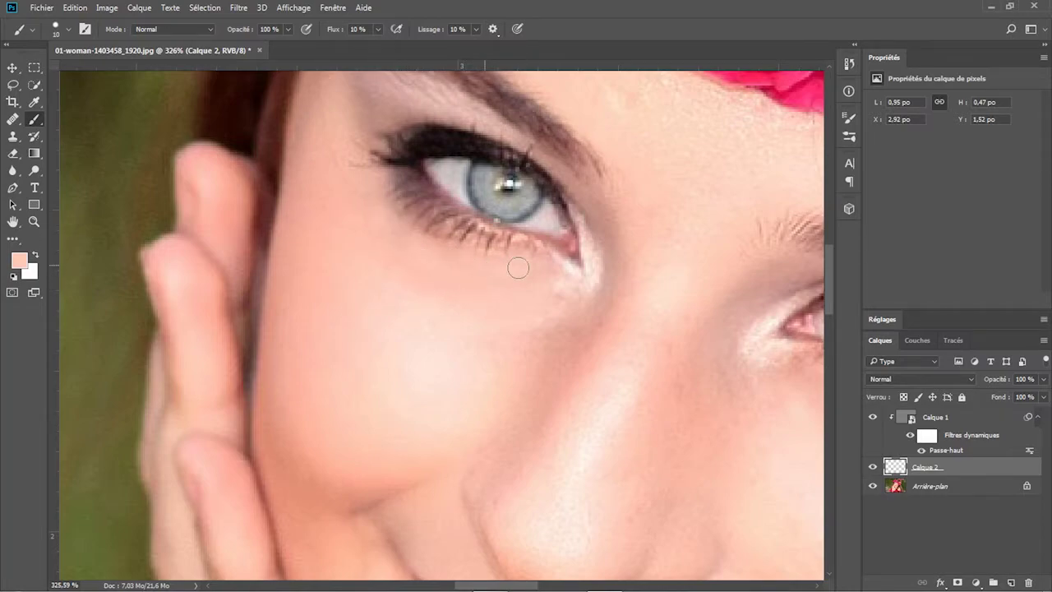
left_click_drag(502, 280, 508, 295)
- Sample another light skin tone and brush it beneath the outer lower lashes on Calque 2
left_click(34, 105)
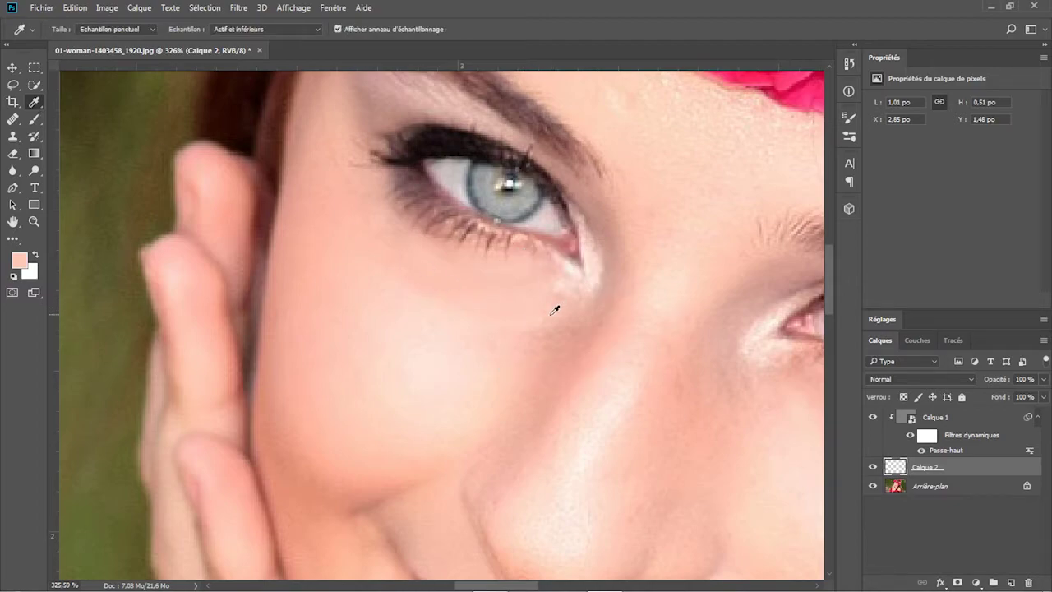
left_click(35, 119)
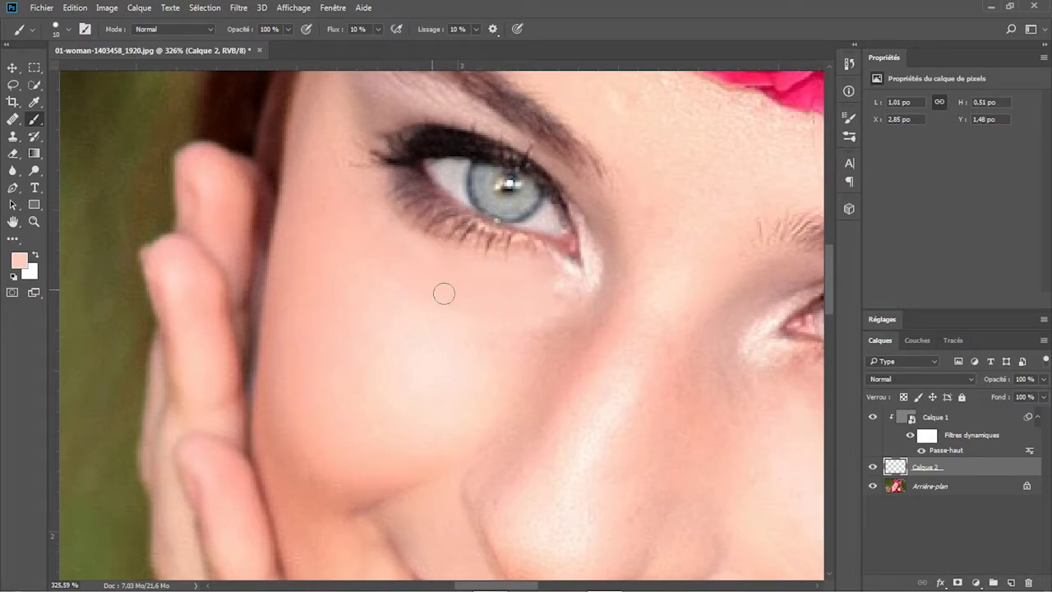
mouse_move(416, 240)
left_mouse_down()
mouse_move(369, 204)
mouse_move(400, 233)
left_mouse_up()
- Sample the skin tone beside the eye's outer corner and paint it diagonally down along the outer under-eye edge
left_click(35, 102)
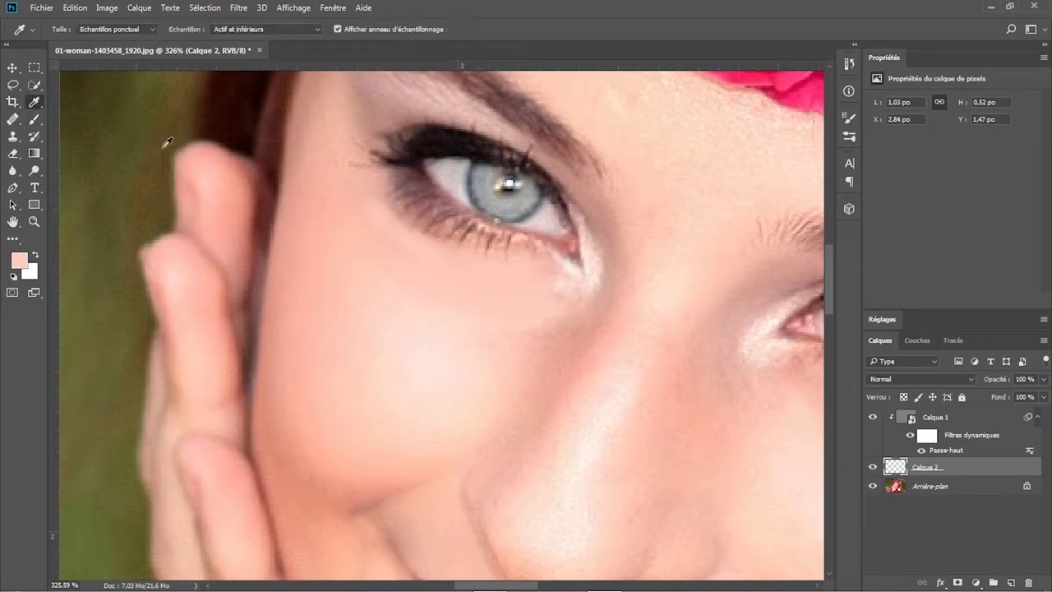
left_click(357, 221)
left_click(34, 120)
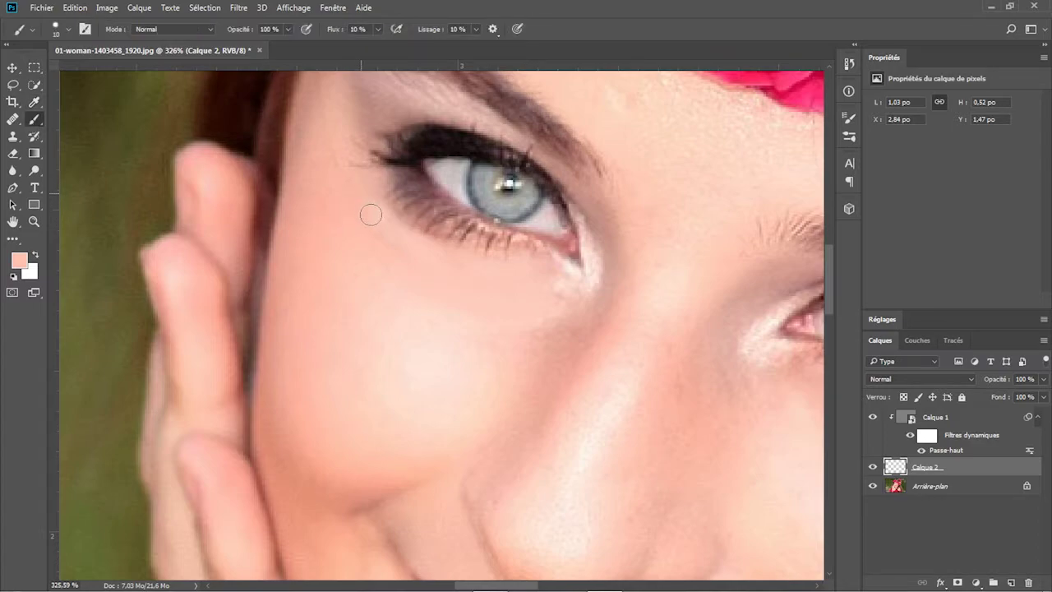
mouse_move(371, 214)
left_mouse_down()
mouse_move(389, 241)
mouse_move(375, 215)
mouse_move(393, 235)
mouse_move(383, 211)
mouse_move(411, 247)
mouse_move(367, 191)
mouse_move(416, 261)
left_mouse_up()
- Sample a paler tone from the upper cheek below the eye as the brush colour
left_click(34, 105)
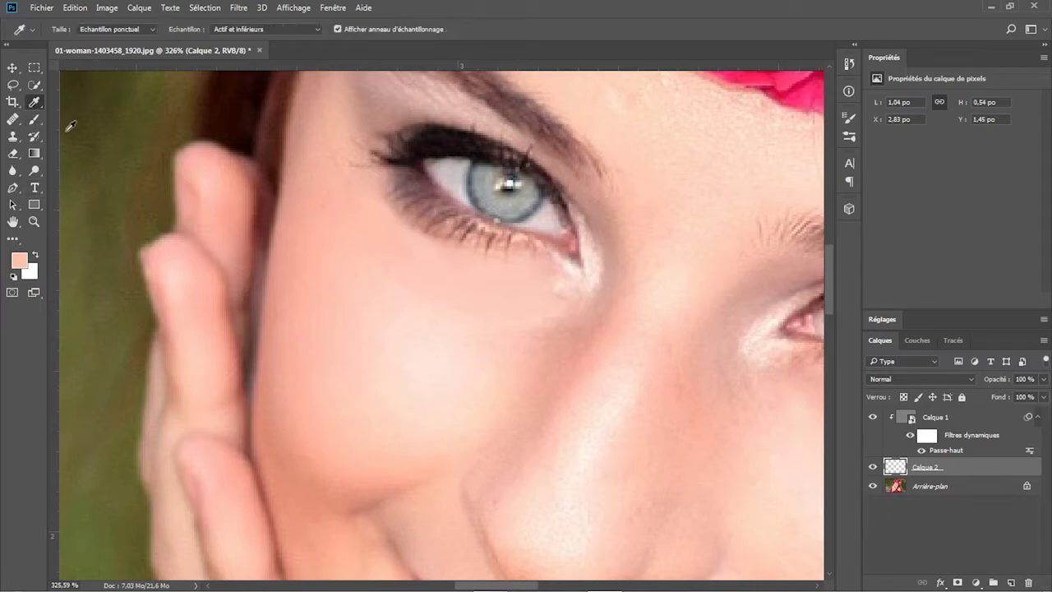
left_click(459, 323)
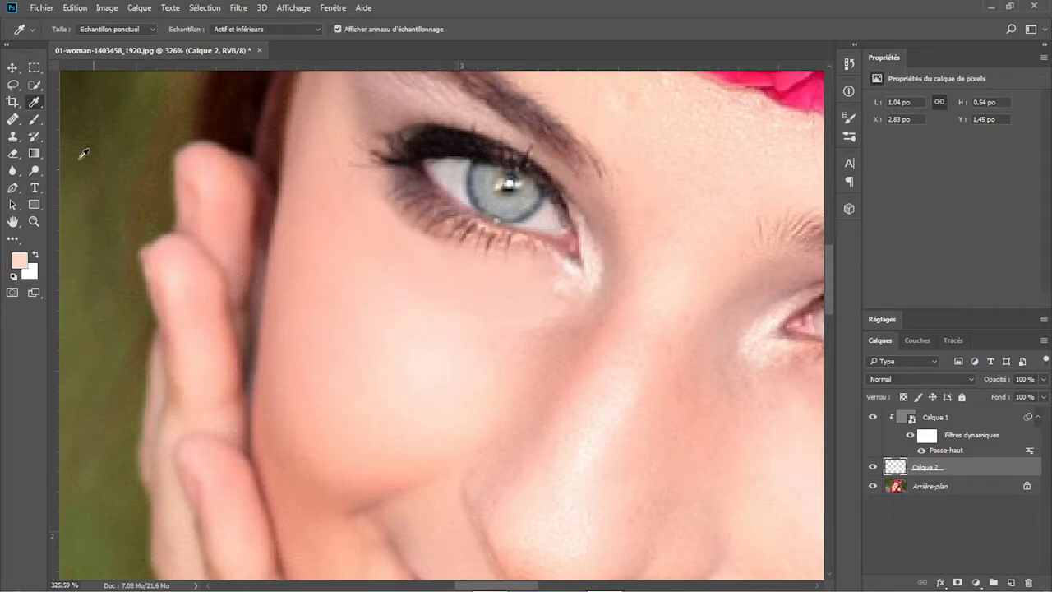
left_click(35, 122)
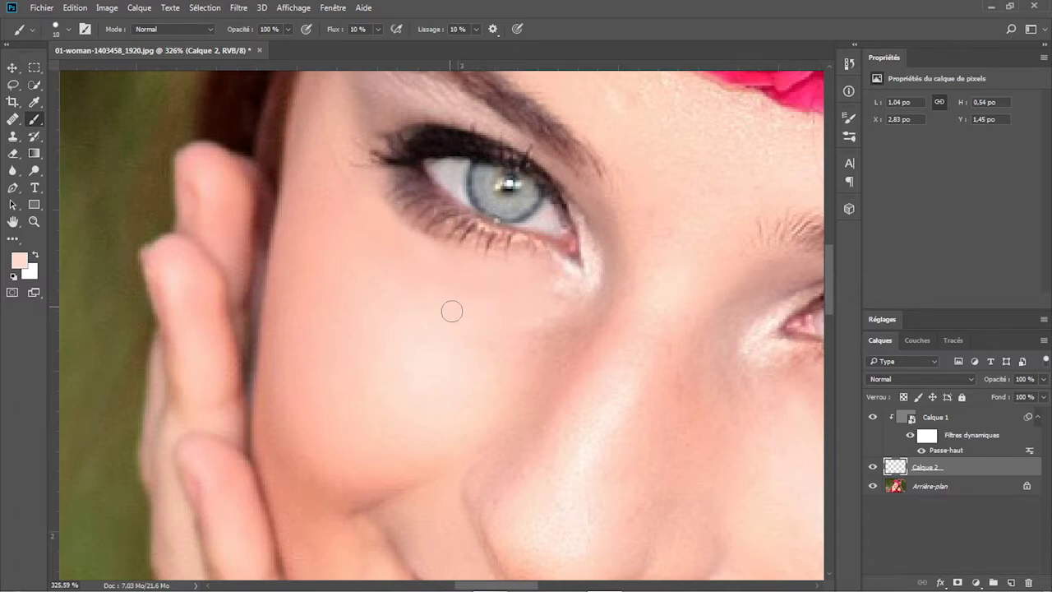
- Compare the second eye's retouch before and after by hiding and showing Calque 2 twice
left_click(874, 468)
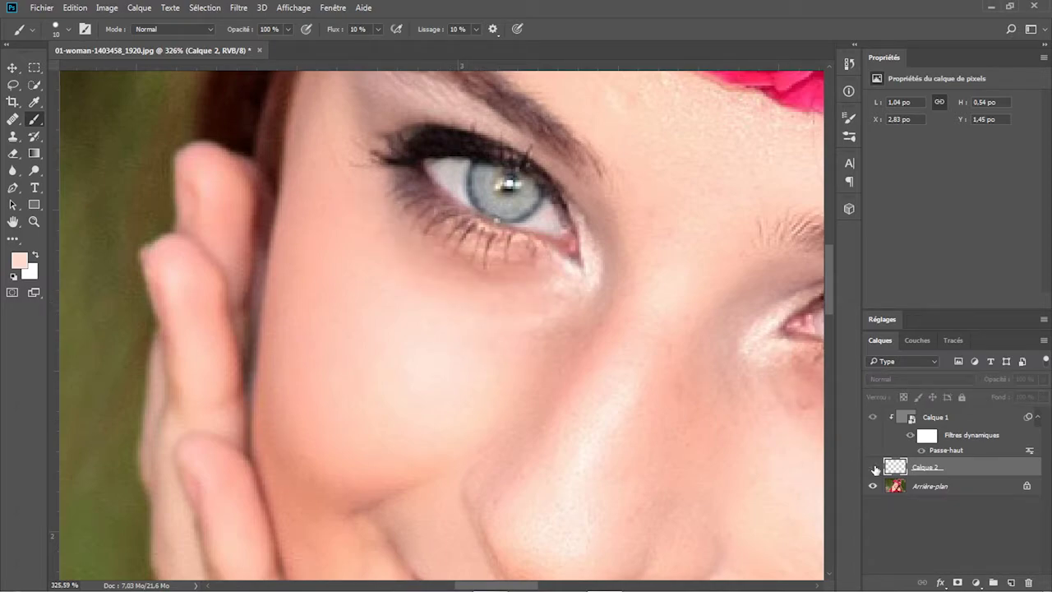
left_click(874, 468)
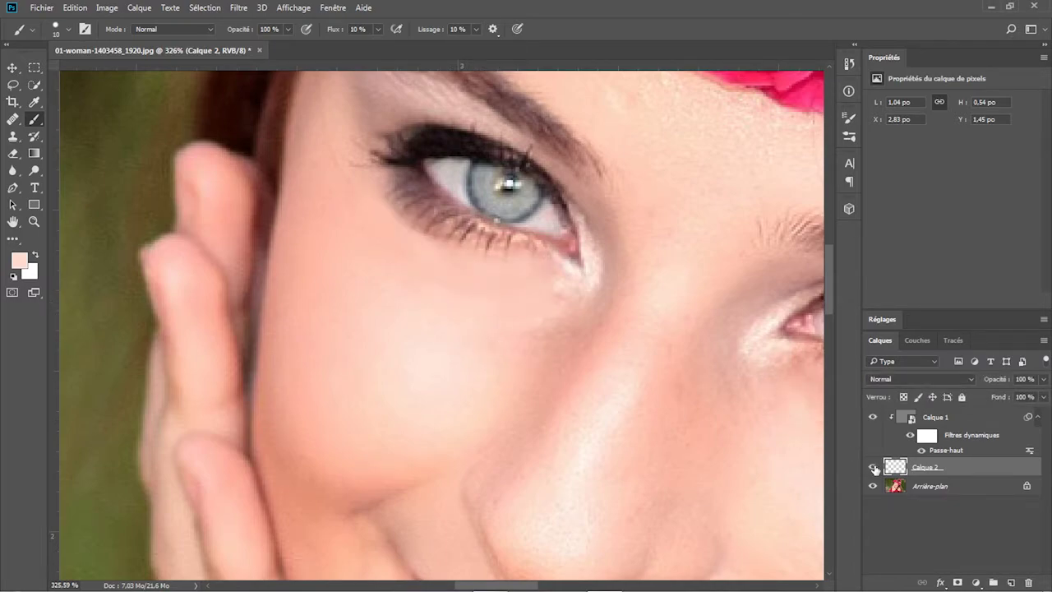
left_click(874, 468)
left_click(874, 468)
- Reopen Calque 1's Passe-haut filter, test its radius up to 1000 pixels, and apply it with a radius of 4,0 pixels
left_click(34, 221)
left_click(383, 29)
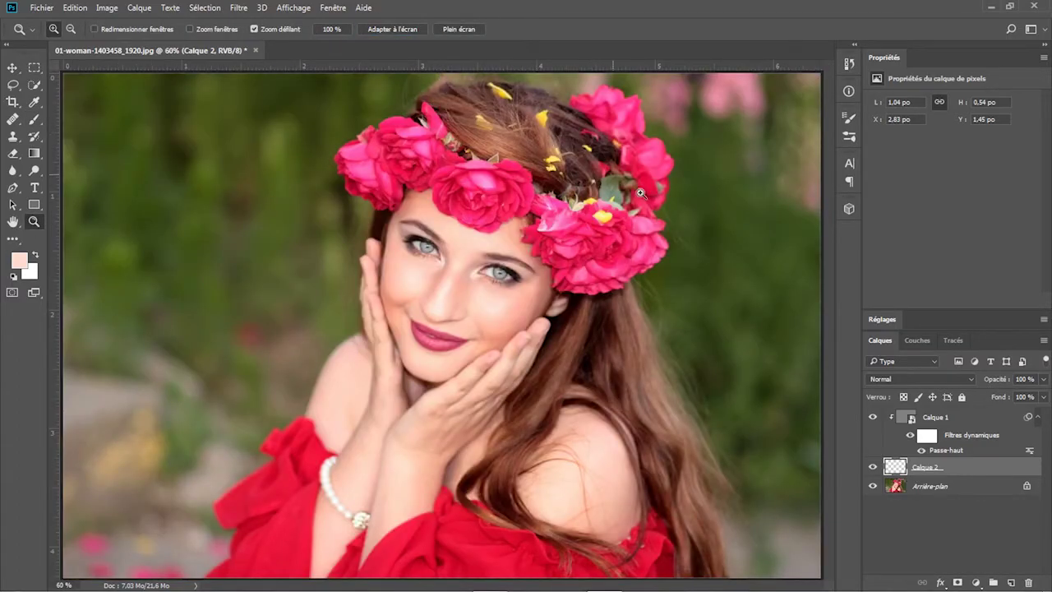
left_click_drag(391, 234, 452, 315)
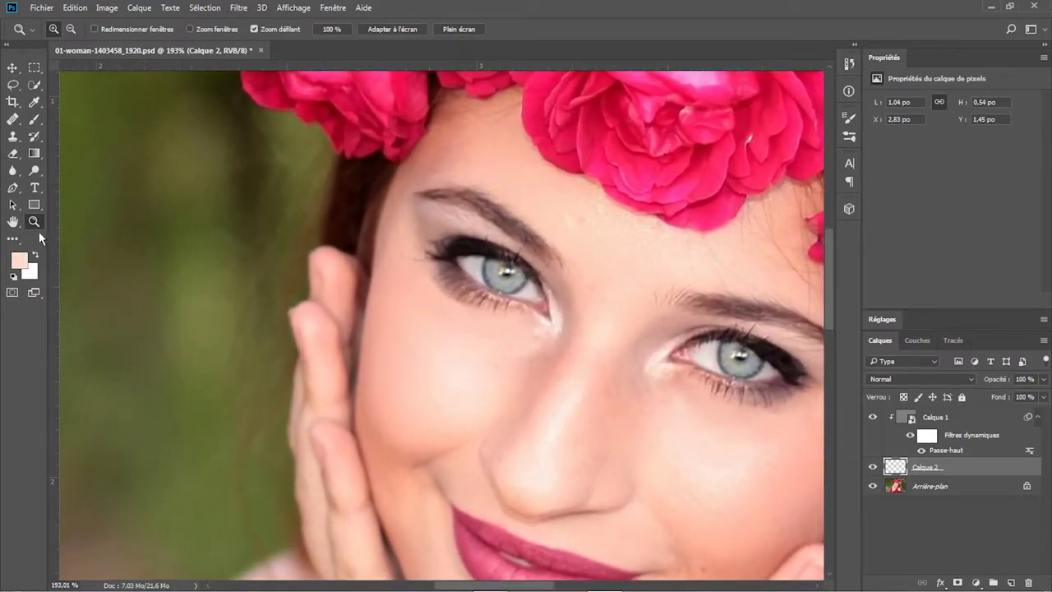
left_click(13, 221)
left_click_drag(573, 344, 411, 334)
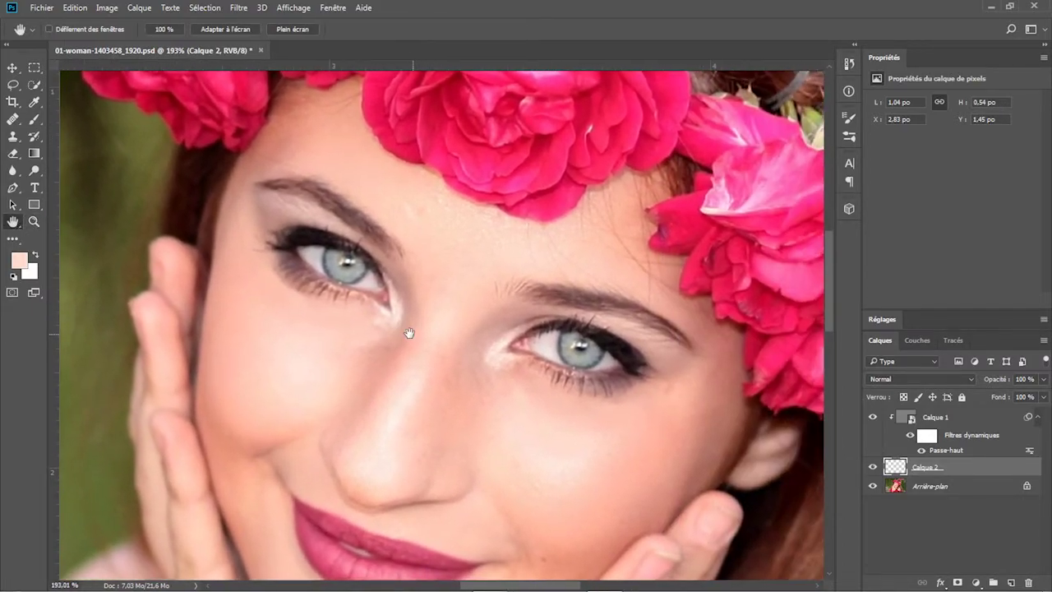
double_click(942, 450)
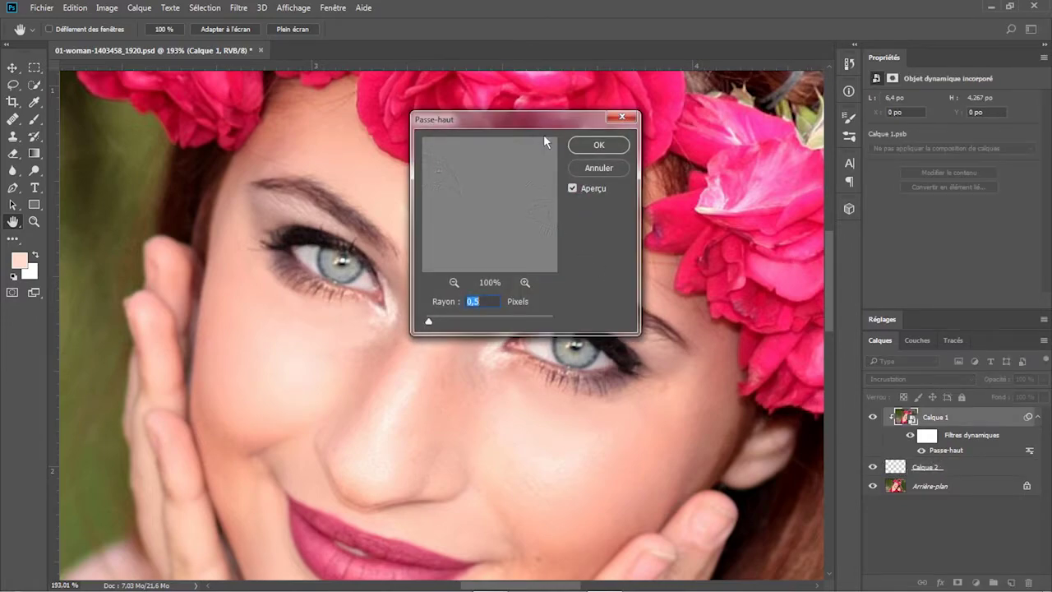
left_click_drag(542, 121, 707, 44)
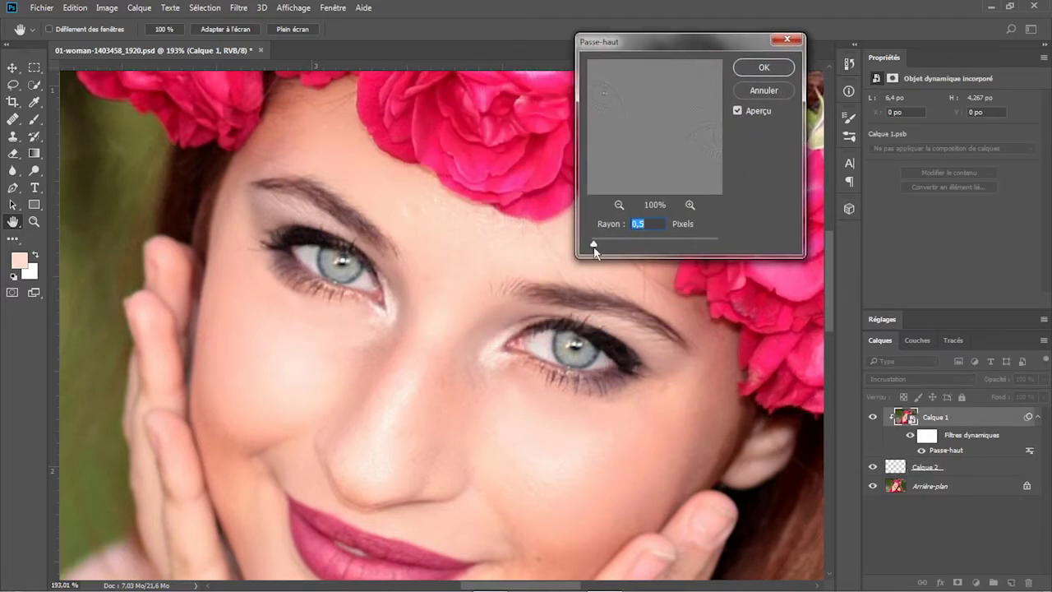
left_click_drag(593, 244, 726, 250)
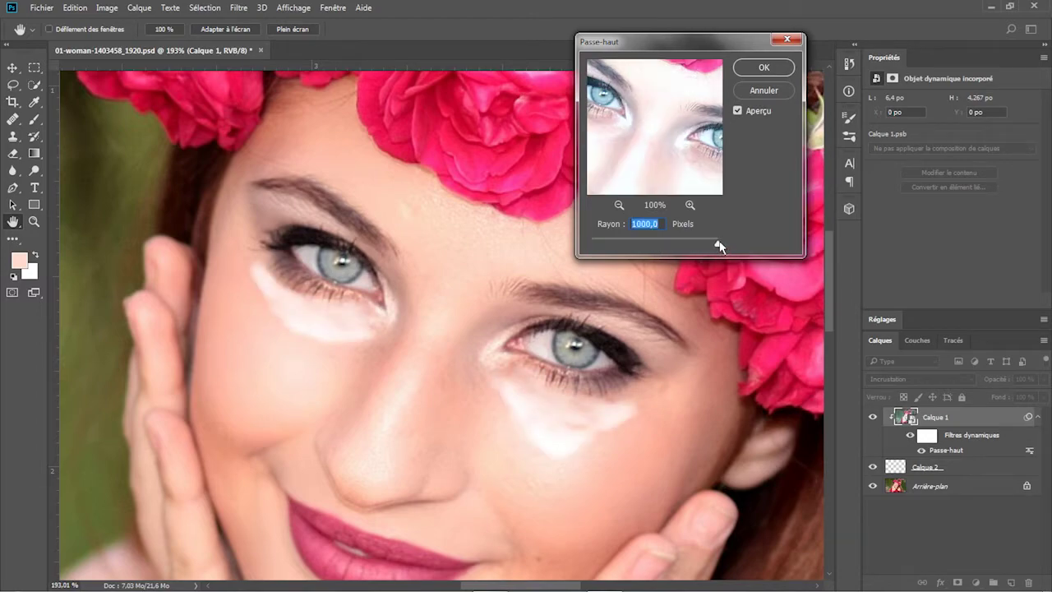
left_click_drag(717, 242, 624, 246)
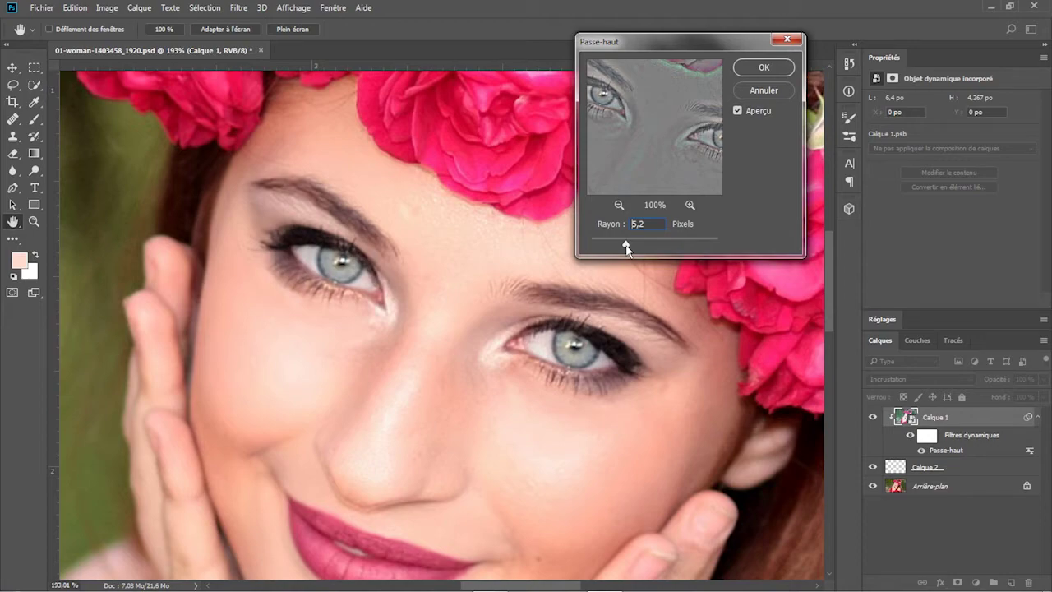
left_click_drag(630, 246, 619, 252)
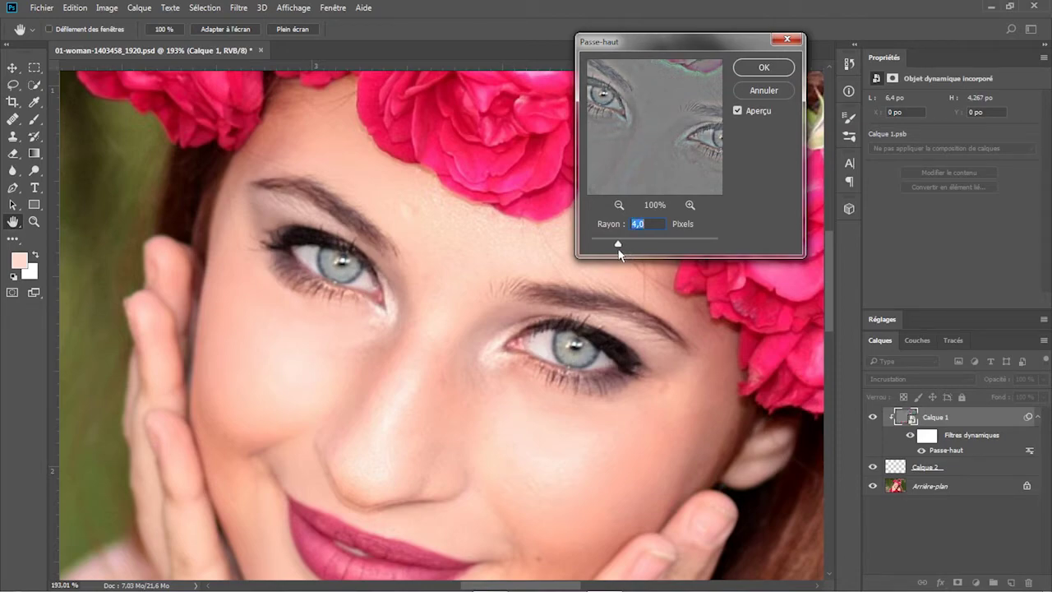
left_click(775, 70)
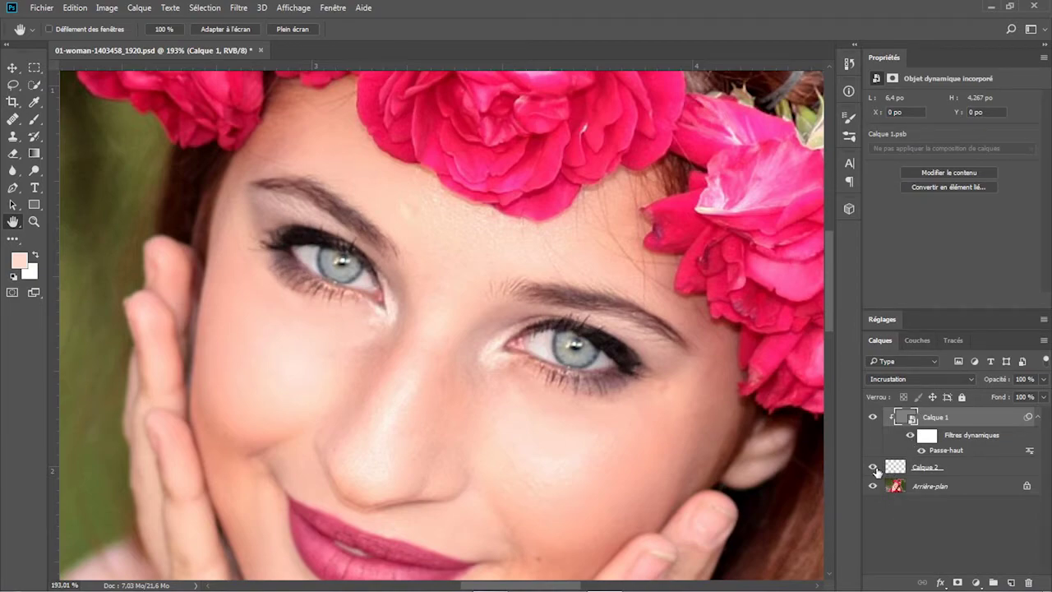
- Compare the retouch of both eyes before and after by toggling Calque 2's visibility, close up and on the whole portrait
left_click(873, 470)
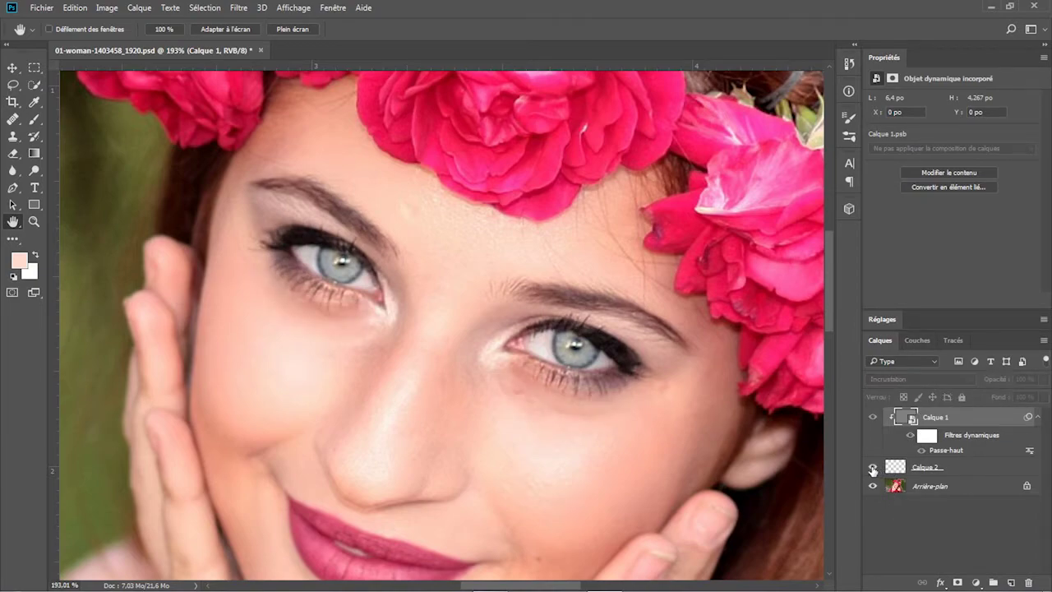
left_click(873, 471)
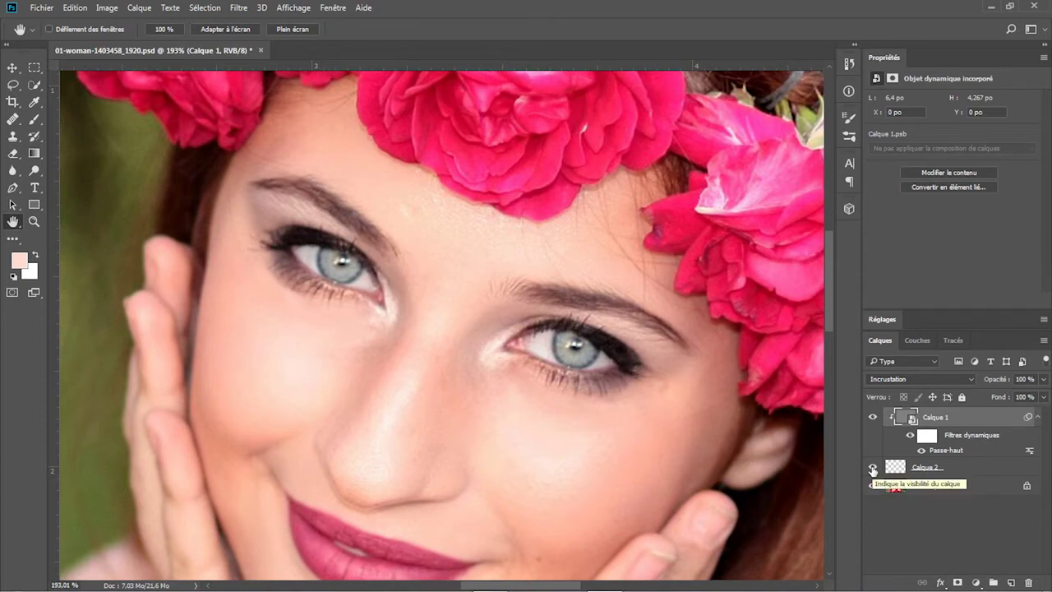
left_click(284, 31)
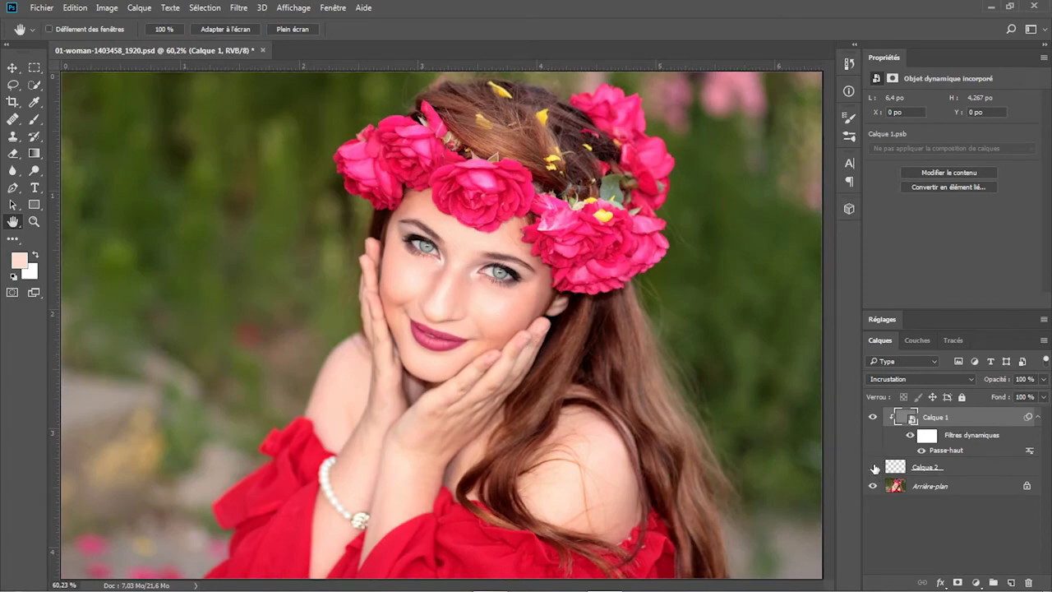
left_click(874, 468)
- Readjust the radius of Calque 1's Passe-haut filter, trying a slightly smaller and then a larger value, and apply it
left_click(33, 221)
left_click_drag(398, 234, 436, 243)
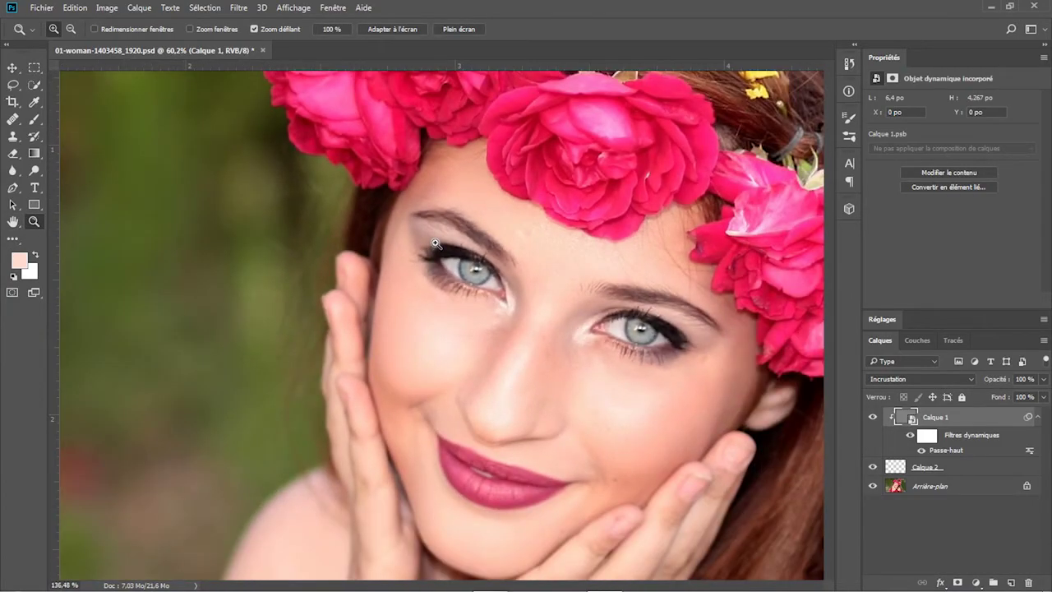
double_click(942, 450)
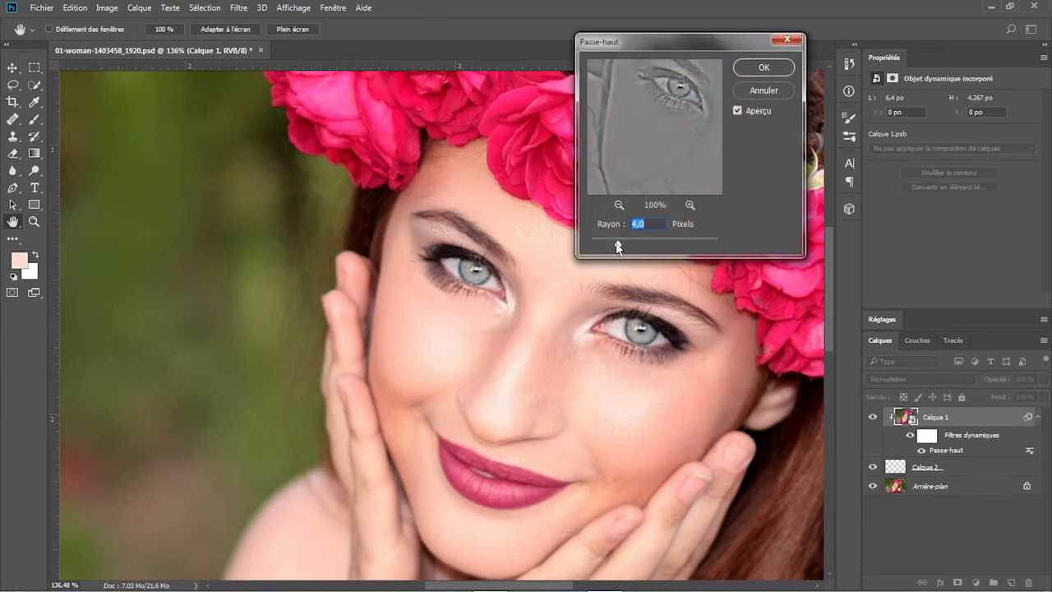
left_click_drag(618, 246, 614, 248)
mouse_move(614, 248)
left_mouse_down()
mouse_move(554, 248)
mouse_move(627, 246)
left_mouse_up()
left_click(767, 70)
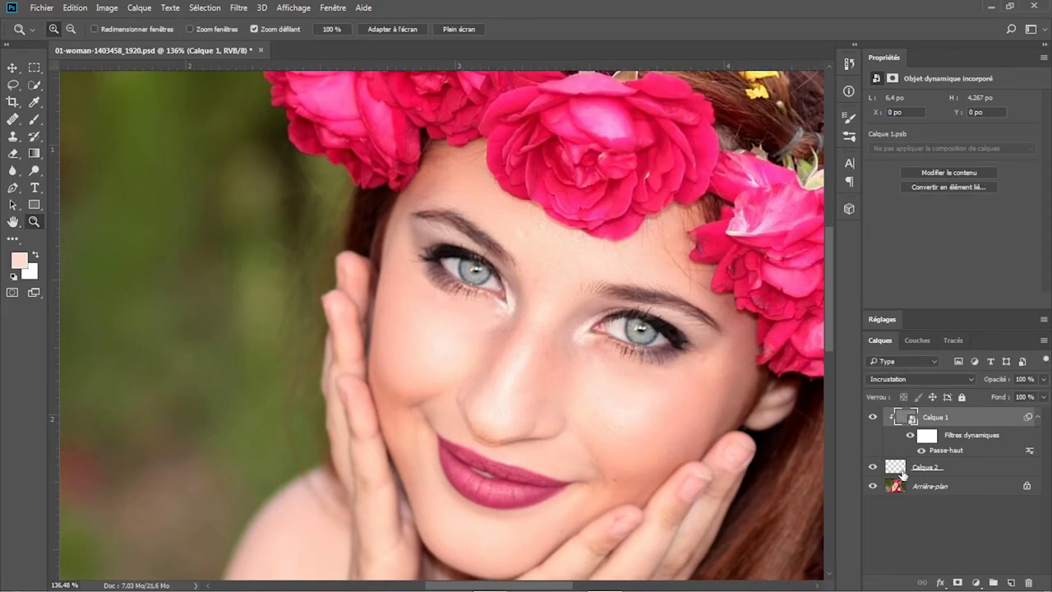
left_click(457, 29)
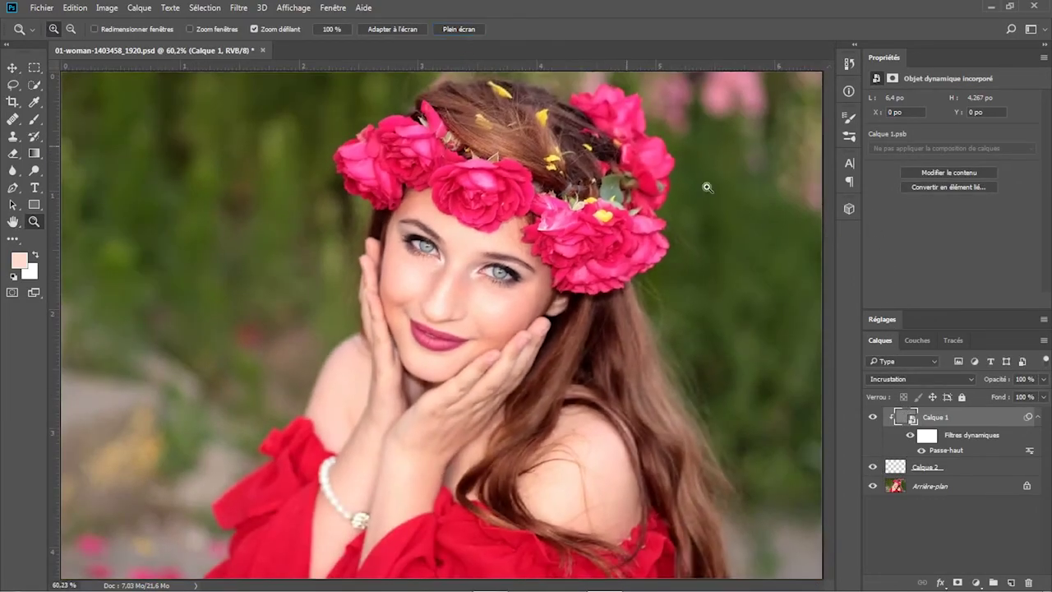